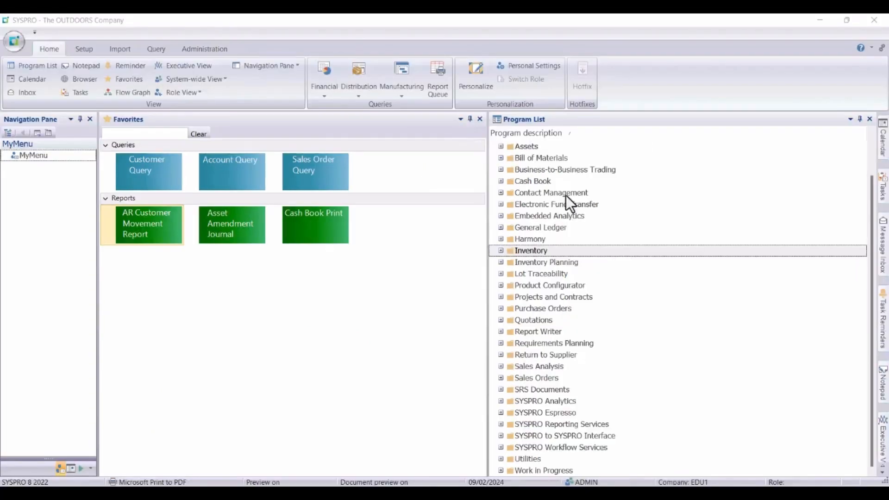
# Open the Stock Codes maintenance program from the Setup section of Inventory.
pyautogui.click(500, 251)
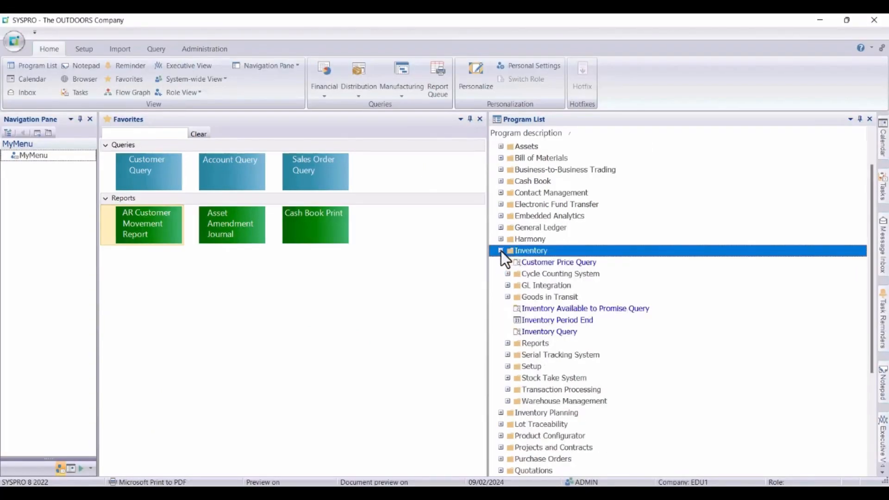
pyautogui.click(507, 366)
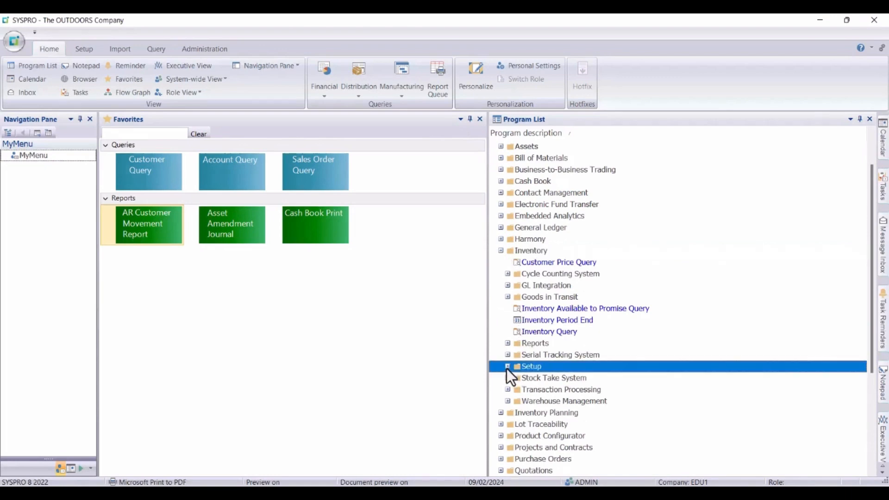
pyautogui.moveTo(868, 288); pyautogui.dragTo(882, 380)
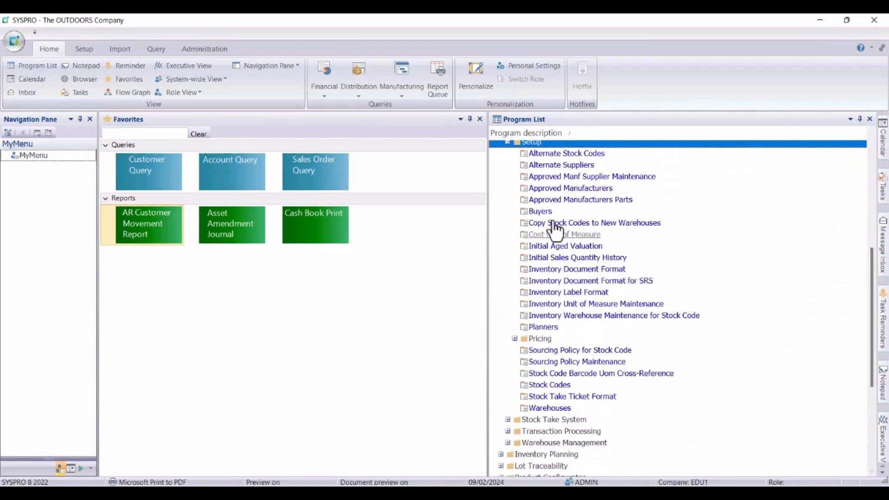
pyautogui.doubleClick(551, 385)
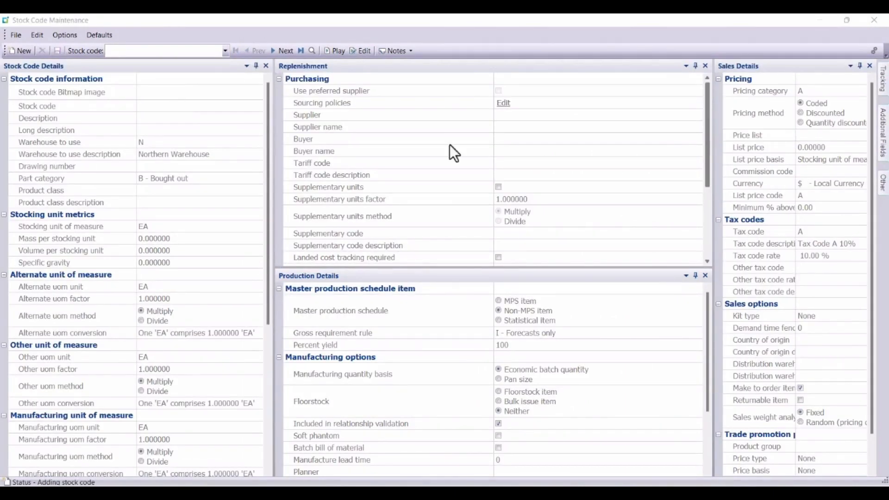
# Start a new stock item with the stock code T100.
pyautogui.click(140, 51)
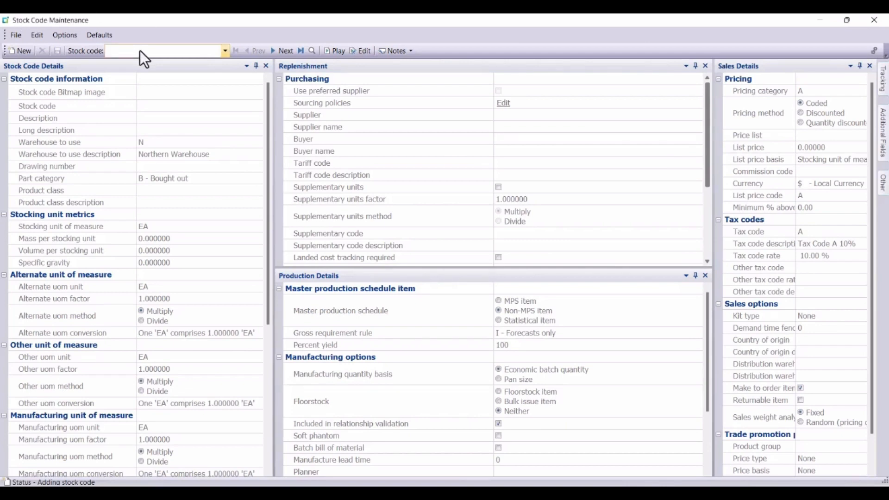
pyautogui.write('T100')
pyautogui.press('Return')
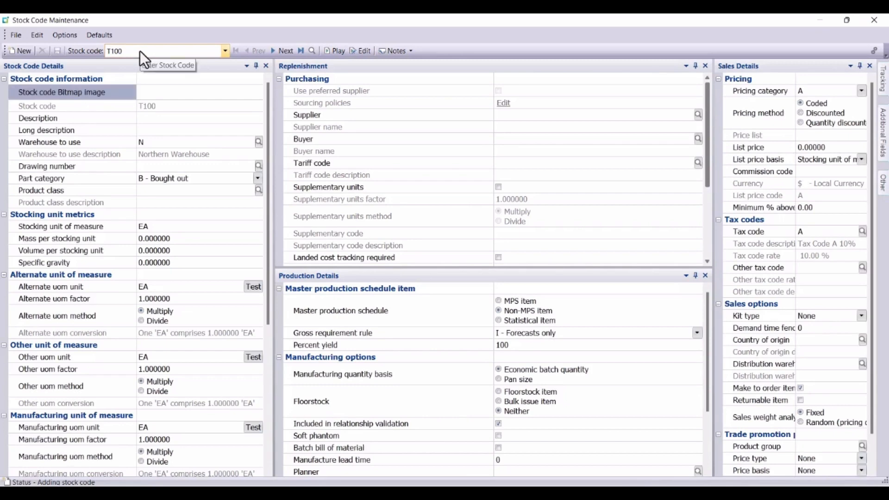
# Set the description to "Tassel Streamers" and the long description to "Tassel Streamers Pink and Blue".
pyautogui.click(152, 119)
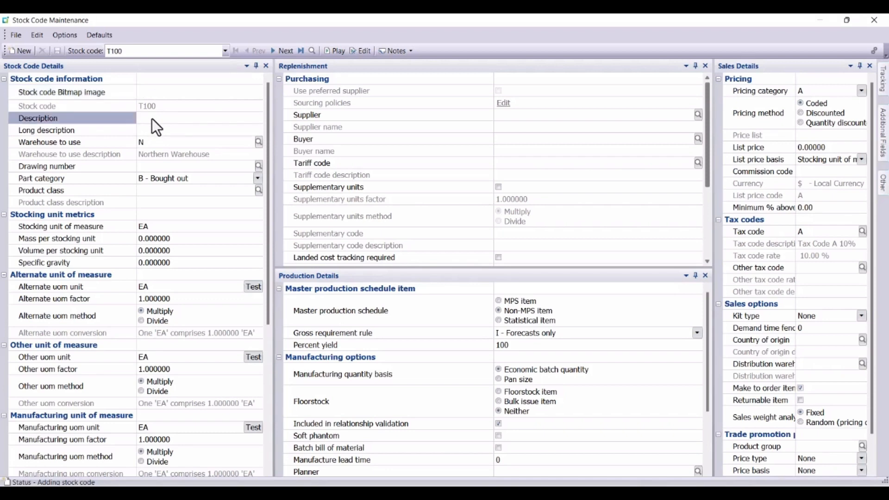
pyautogui.write('Tassel Streamers')
pyautogui.press('Tab')
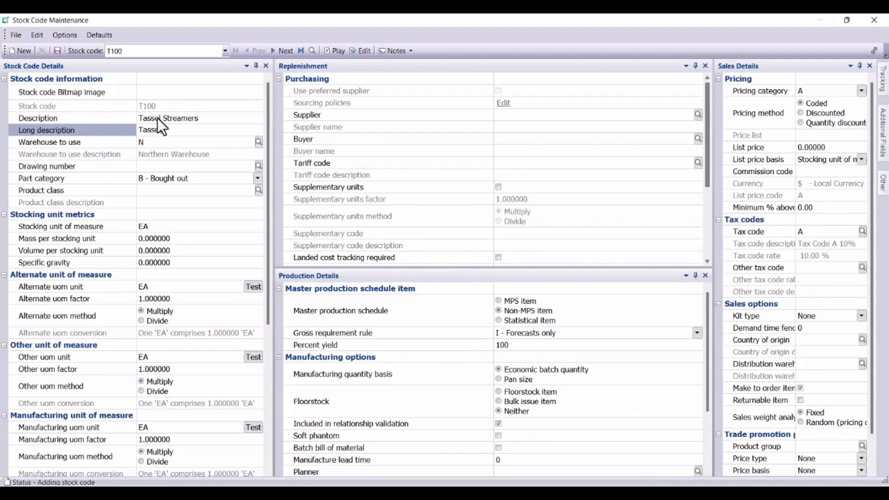
pyautogui.write('Tassel Streamers Pink and Blue')
# Review the part category options, keeping B - Bought out, and open the list of product classes for the stock item.
pyautogui.click(258, 180)
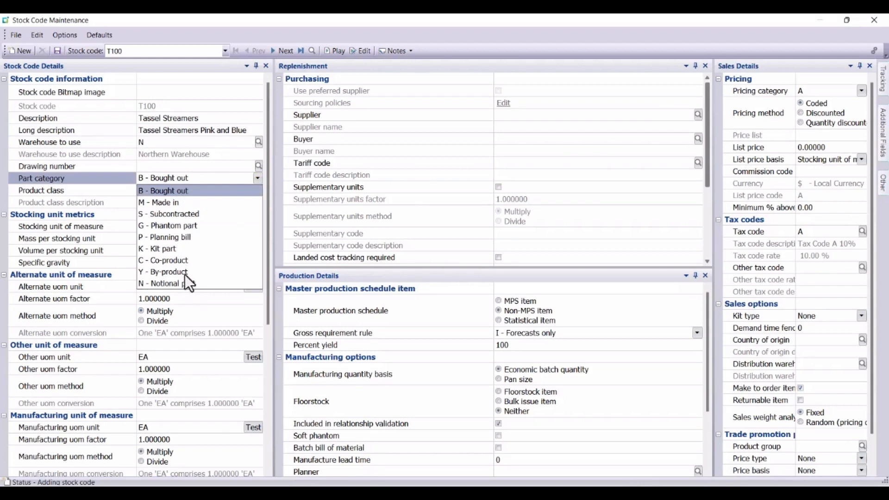
pyautogui.click(261, 180)
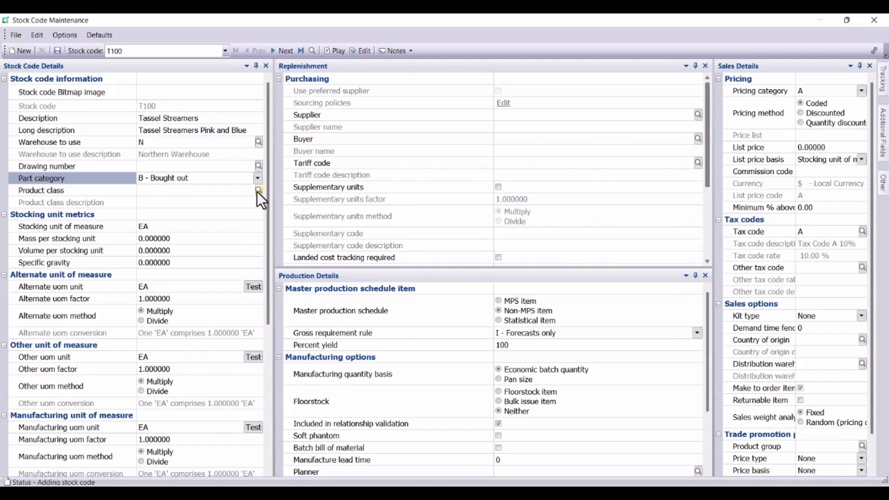
pyautogui.click(258, 191)
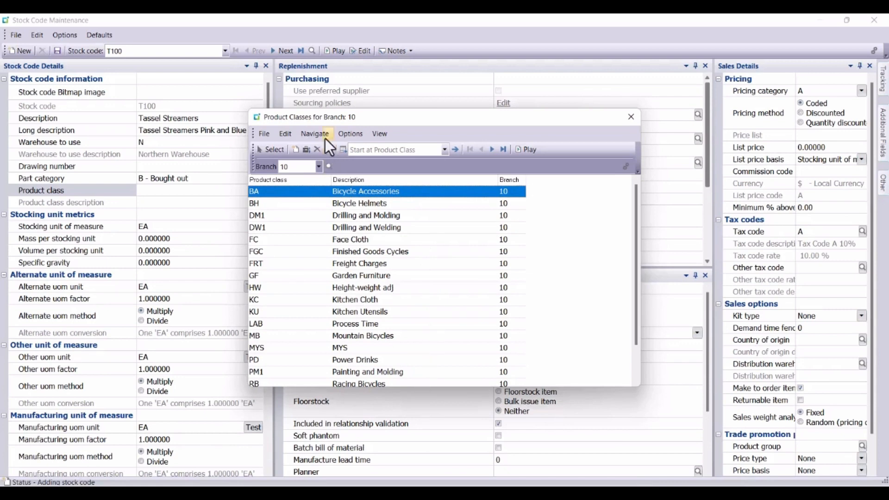
pyautogui.click(294, 150)
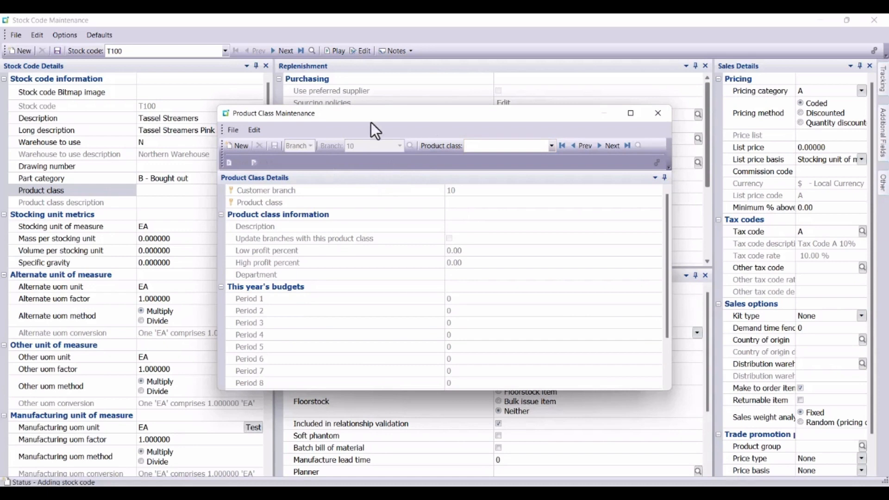
pyautogui.moveTo(371, 122); pyautogui.dragTo(278, 154)
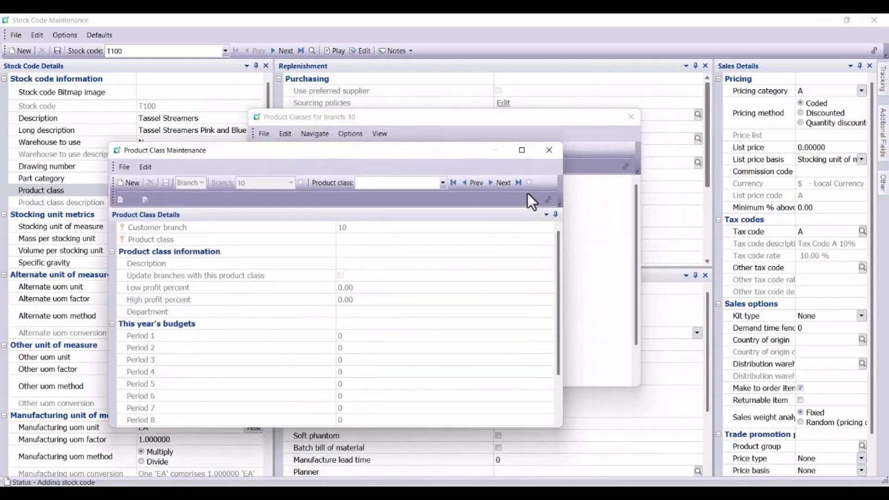
pyautogui.moveTo(413, 153); pyautogui.dragTo(367, 190)
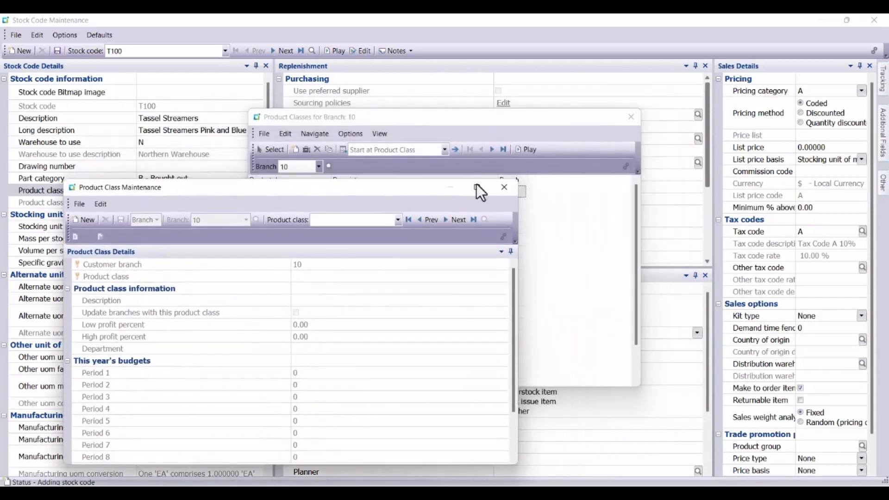
pyautogui.click(506, 189)
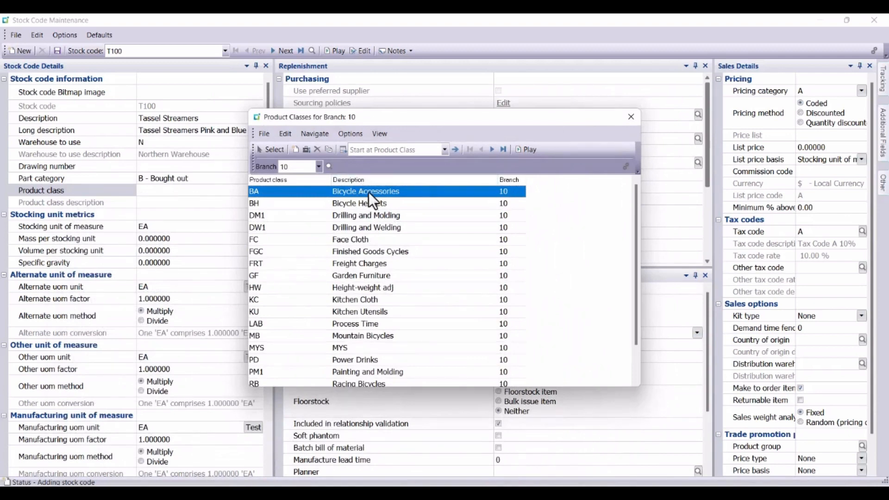
# Assign product class BA (Bicycle Accessories) and set Accessories Unlimited as the supplier of the stock item.
pyautogui.click(268, 151)
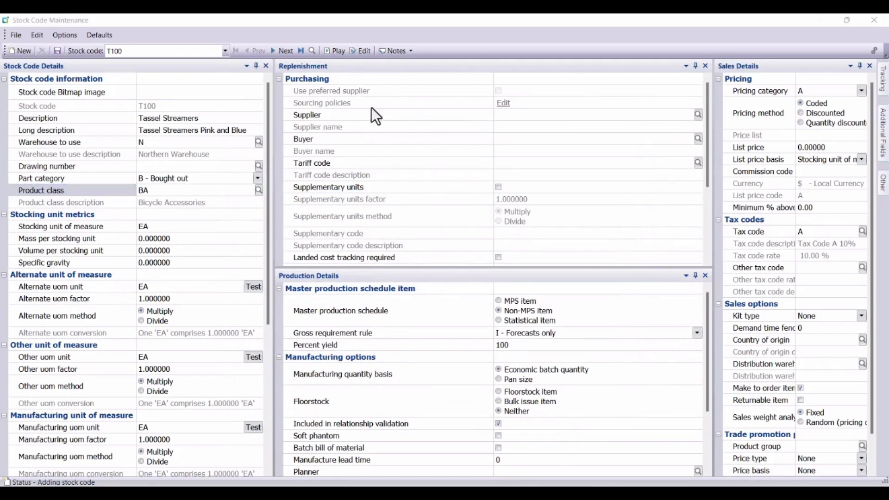
pyautogui.click(698, 114)
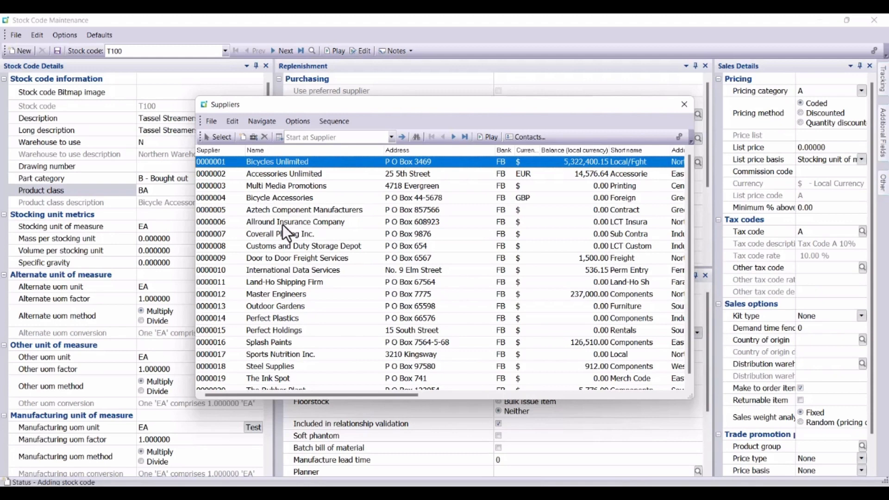
pyautogui.click(223, 174)
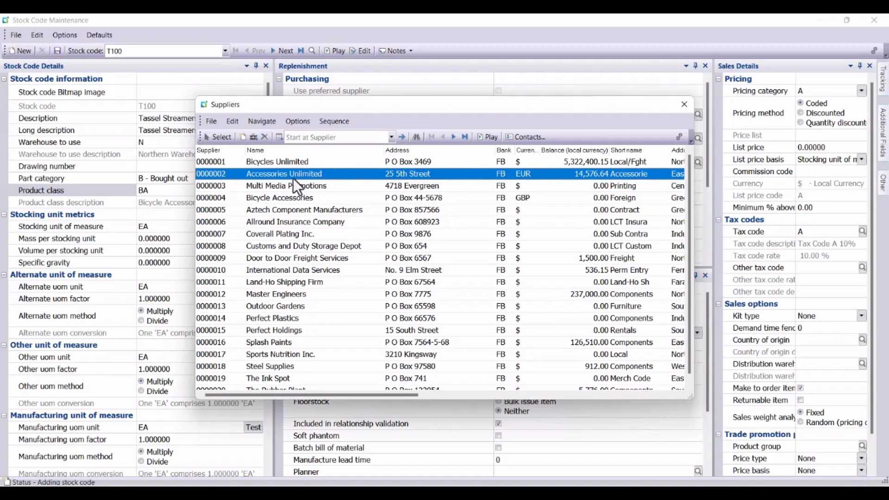
pyautogui.click(220, 138)
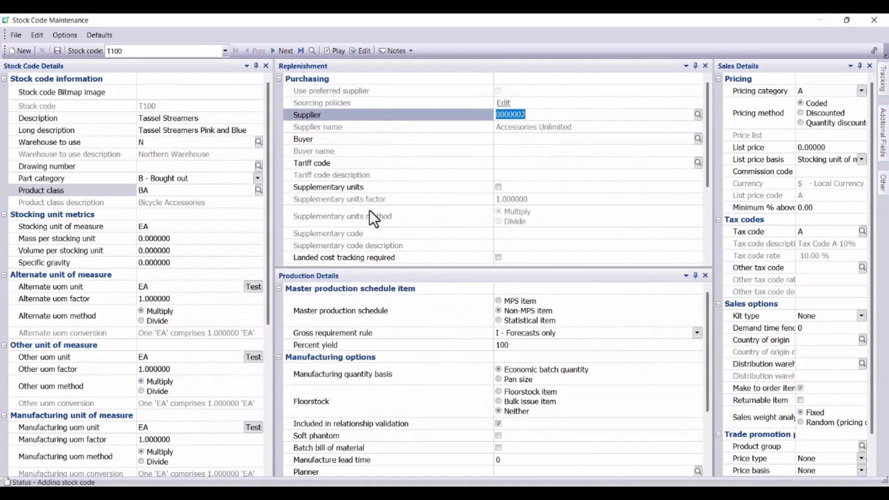
# Set the purchasing lead time to 4 days and save the new stock code.
pyautogui.scroll(-3, 337, 71)
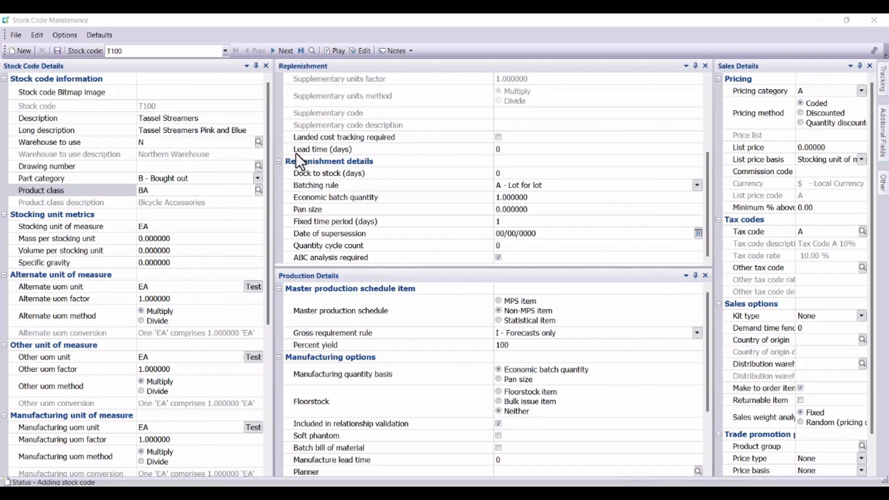
pyautogui.click(502, 149)
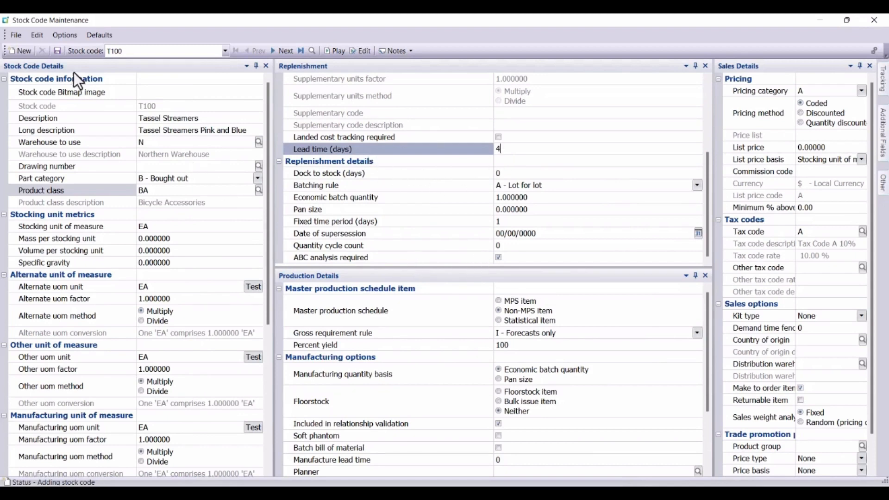
pyautogui.click(57, 51)
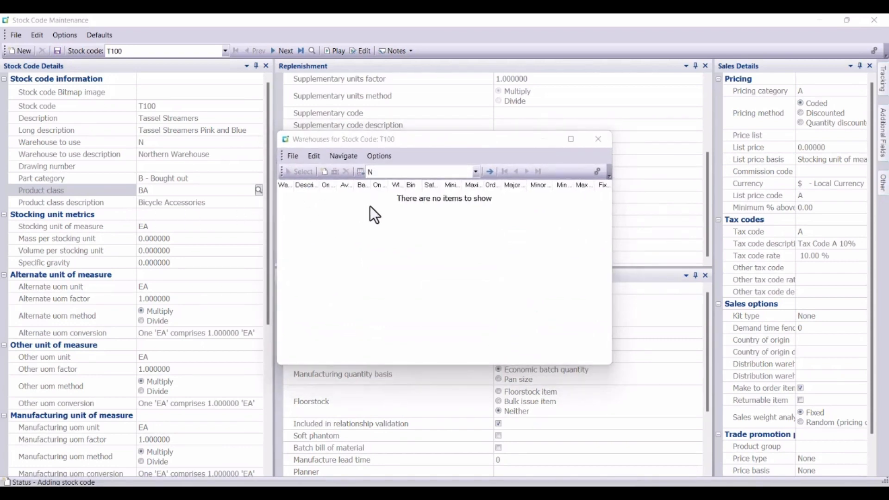
# Add warehouse N (Northern Warehouse) to stock code T100 with its default settings, save it, and close the warehouse windows.
pyautogui.click(323, 172)
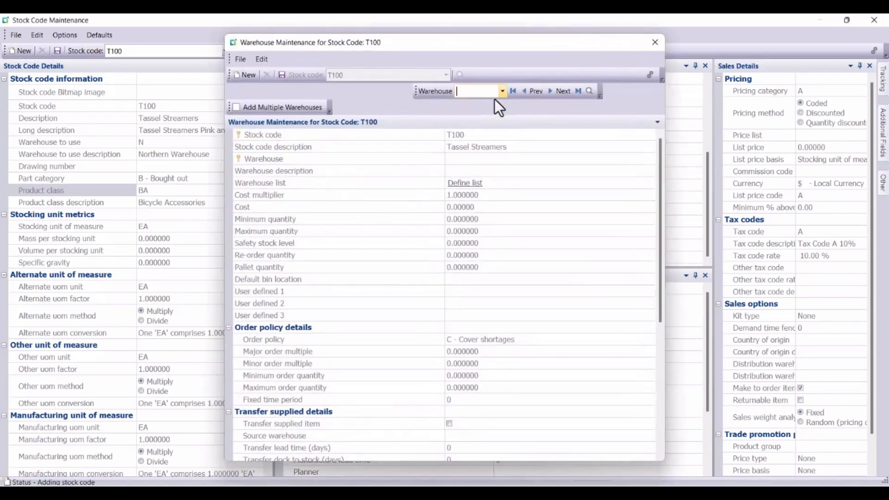
pyautogui.click(590, 91)
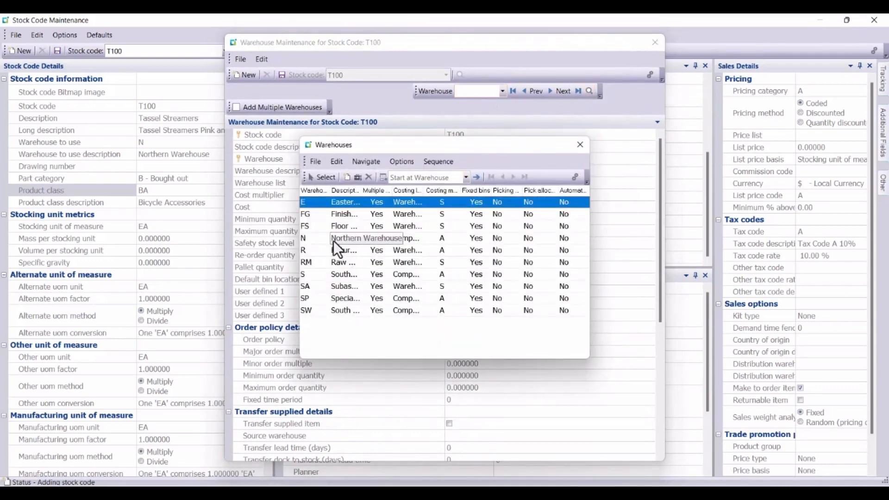
pyautogui.click(318, 242)
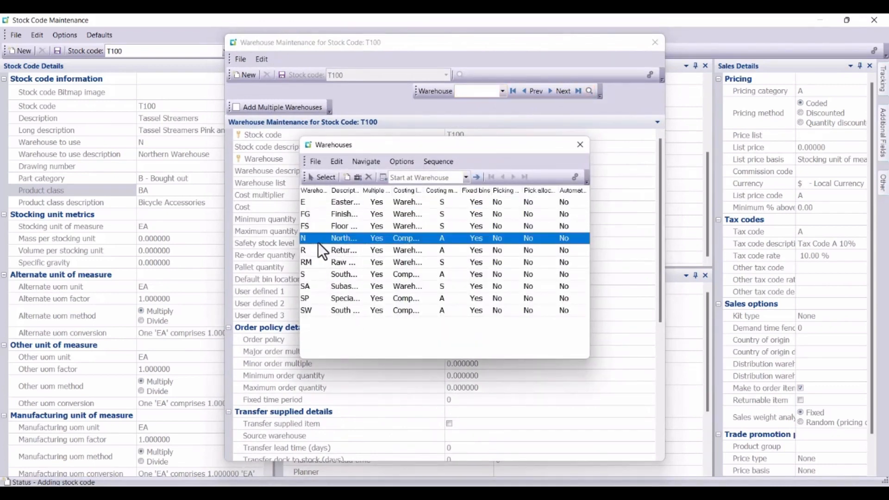
pyautogui.click(320, 181)
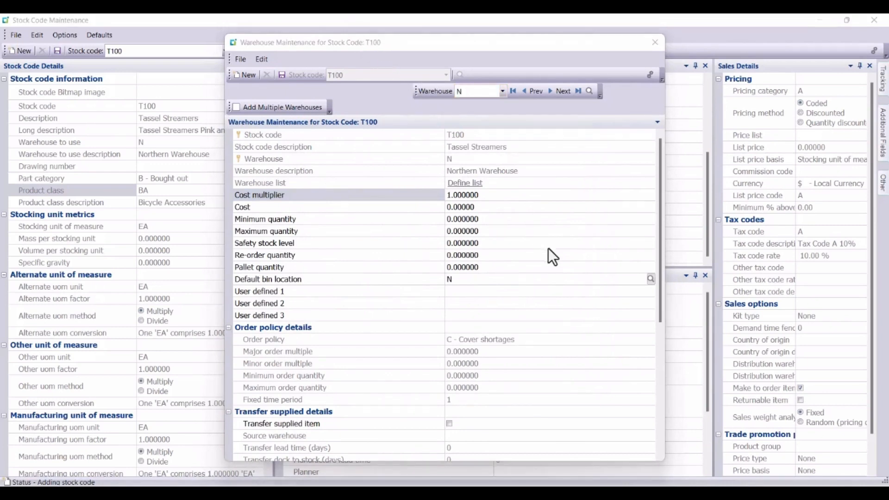
pyautogui.click(283, 75)
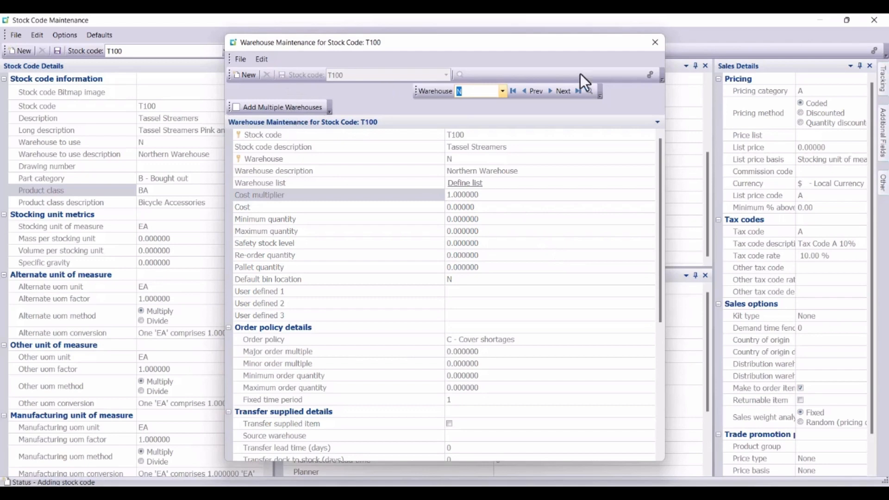
pyautogui.click(654, 45)
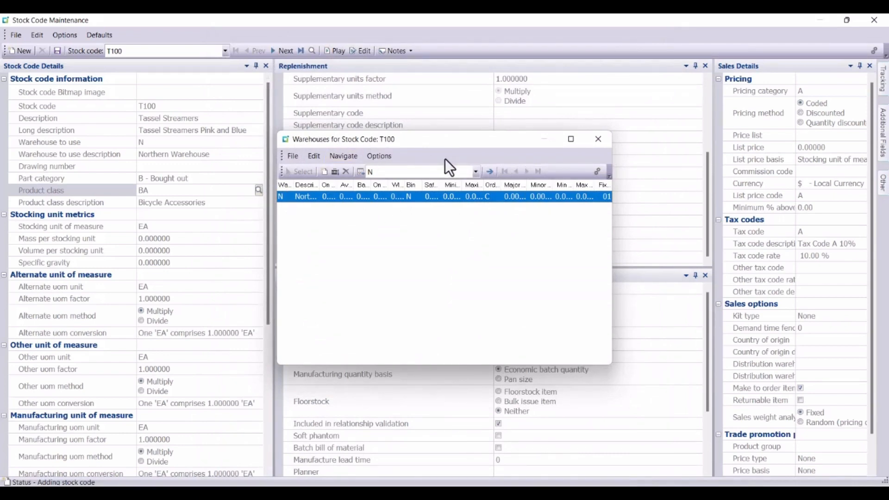
pyautogui.click(598, 139)
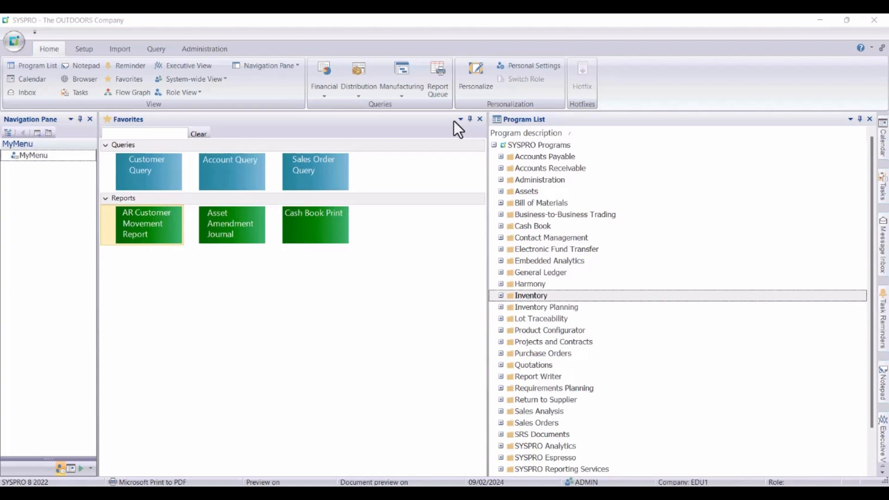
# Open the Copy Stock Codes to New Warehouses program from the Setup section of Inventory.
pyautogui.click(498, 299)
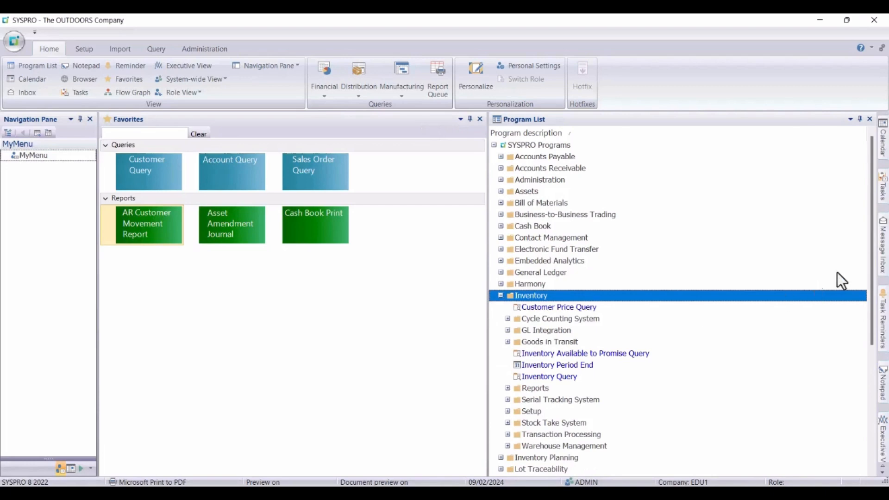
pyautogui.moveTo(871, 261); pyautogui.dragTo(871, 350)
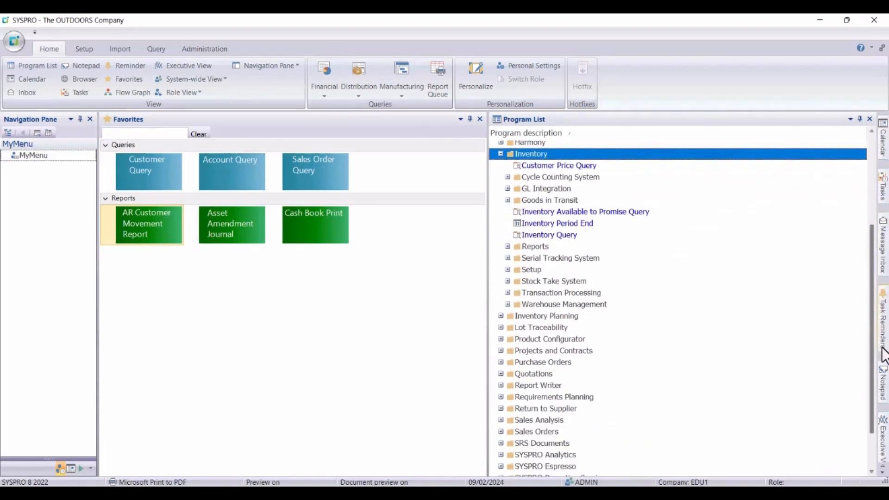
pyautogui.click(507, 269)
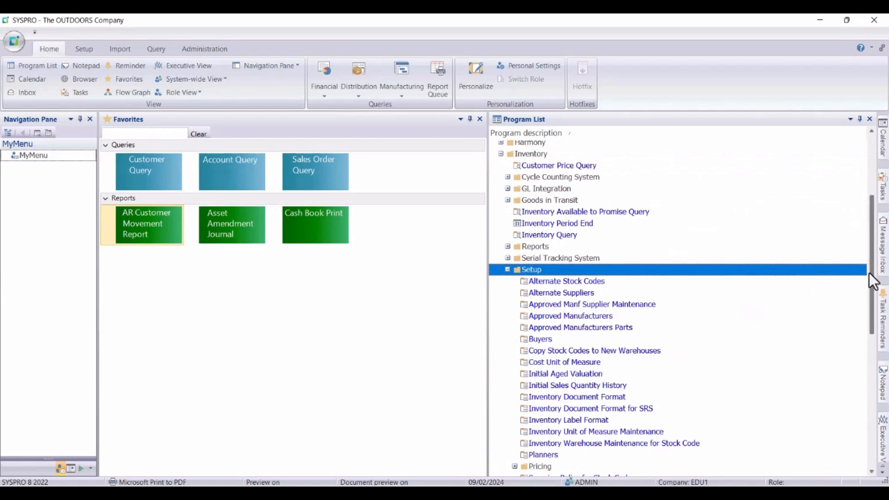
pyautogui.moveTo(869, 277); pyautogui.dragTo(873, 327)
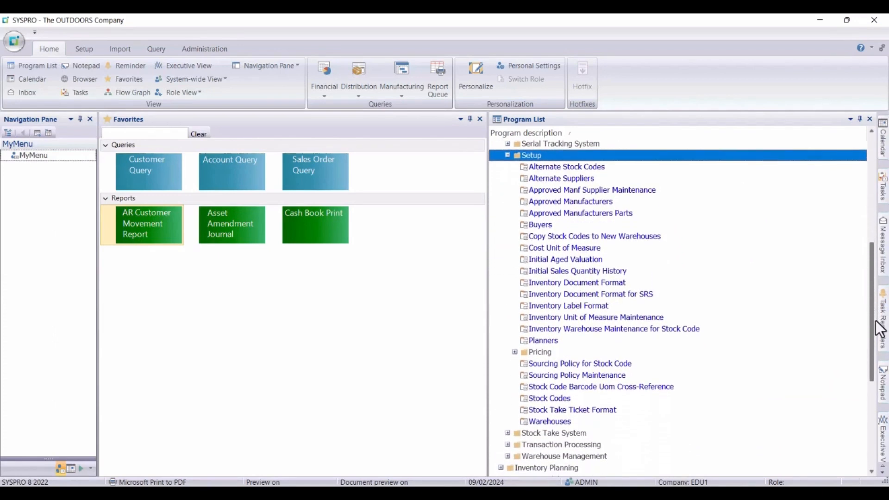
pyautogui.doubleClick(572, 237)
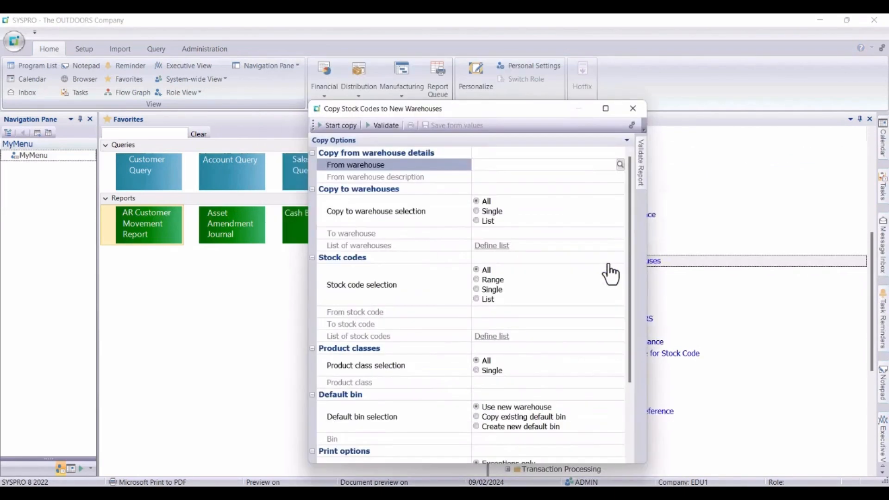
# Set the copy source to warehouse N (Northern Warehouse) and the destination to the single warehouse FG.
pyautogui.click(619, 165)
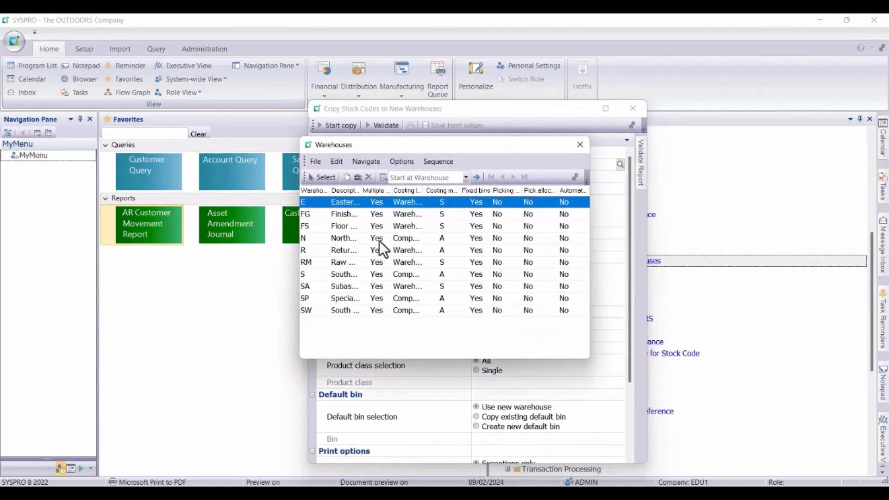
pyautogui.click(358, 243)
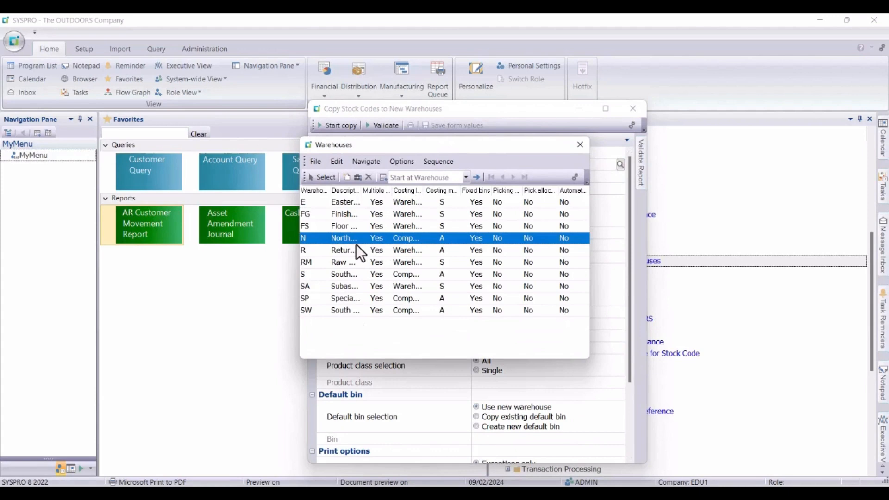
pyautogui.click(321, 178)
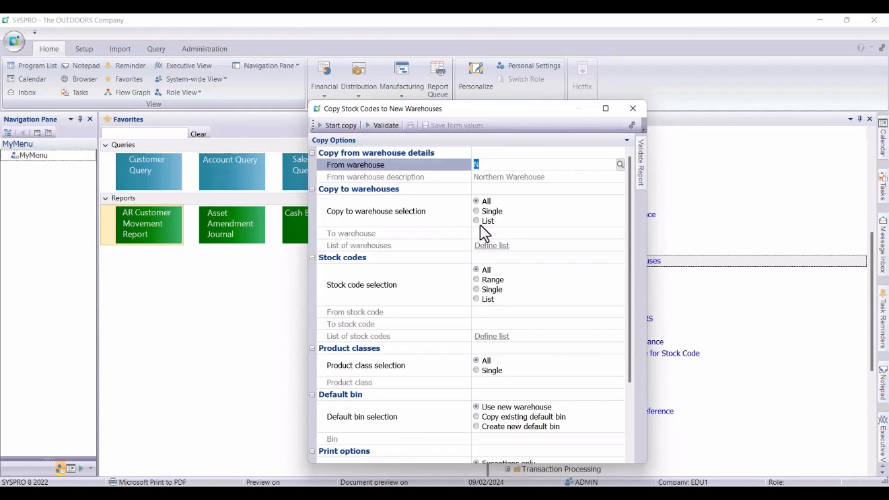
pyautogui.click(477, 212)
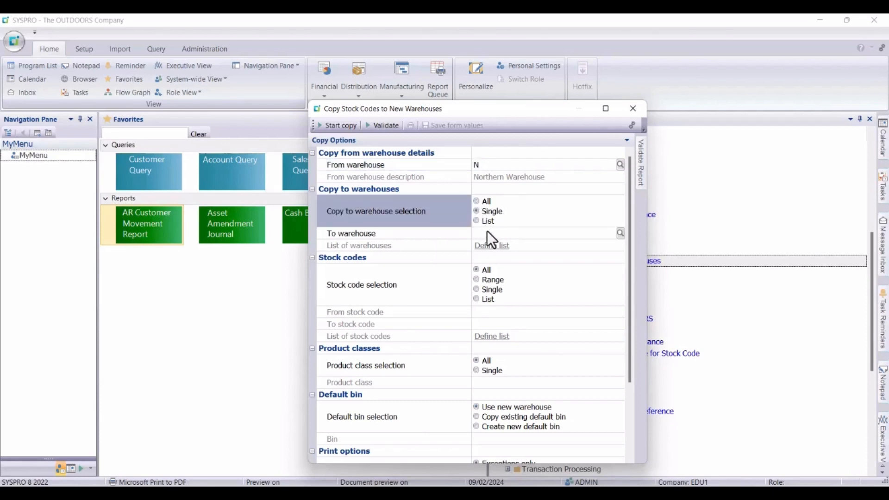
pyautogui.click(617, 238)
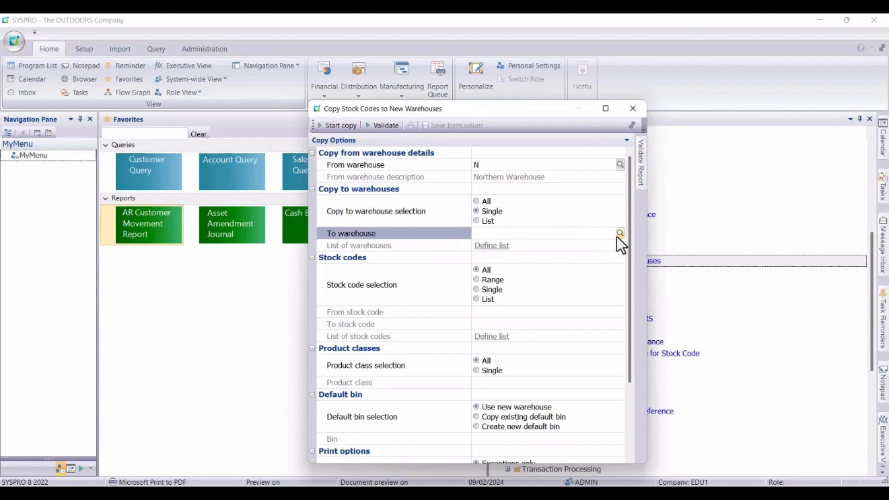
pyautogui.click(618, 234)
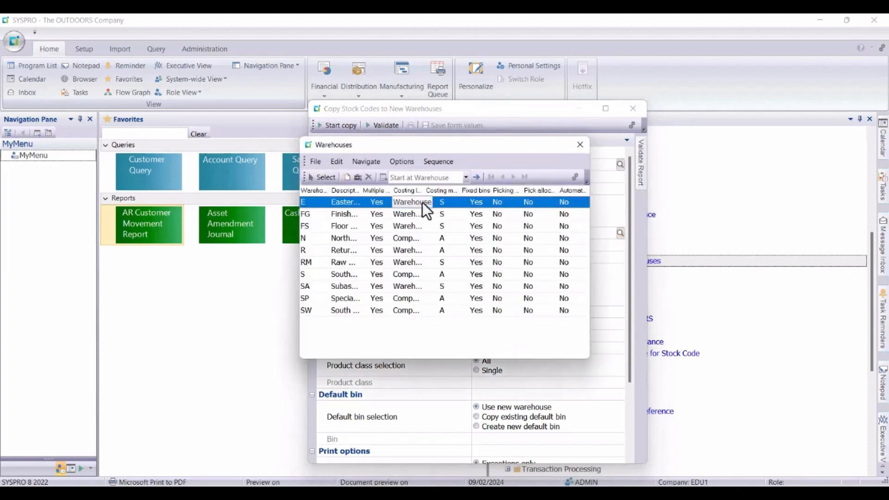
pyautogui.click(320, 214)
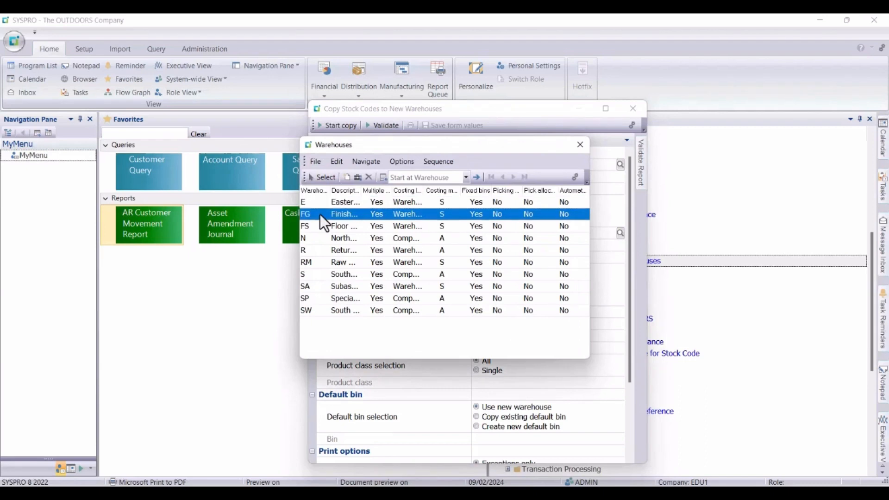
pyautogui.click(320, 177)
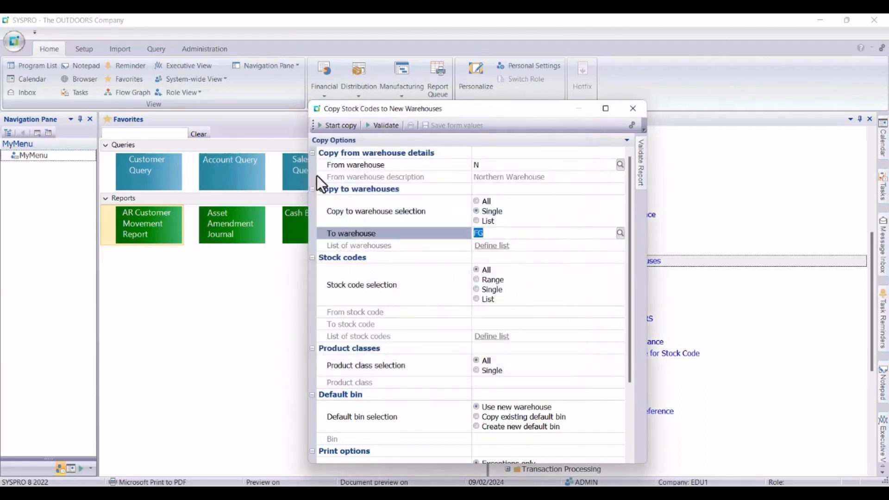
# Limit the copy to the single stock code T100.
pyautogui.click(476, 299)
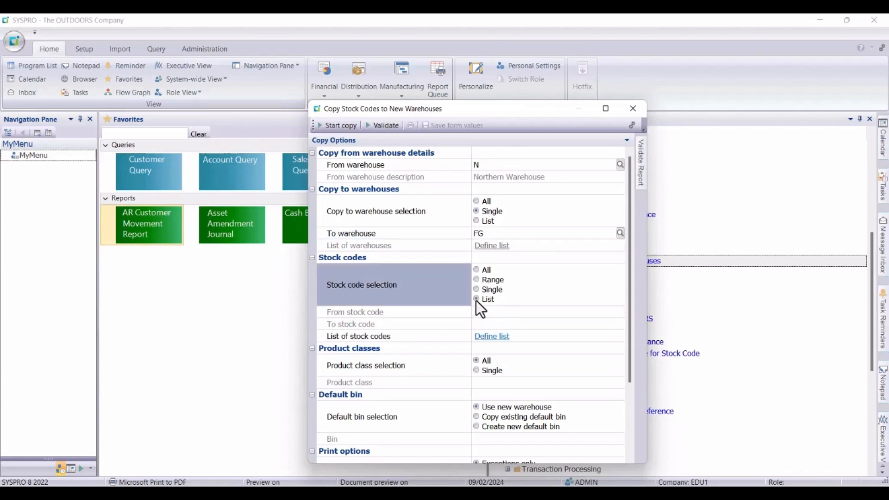
pyautogui.click(475, 290)
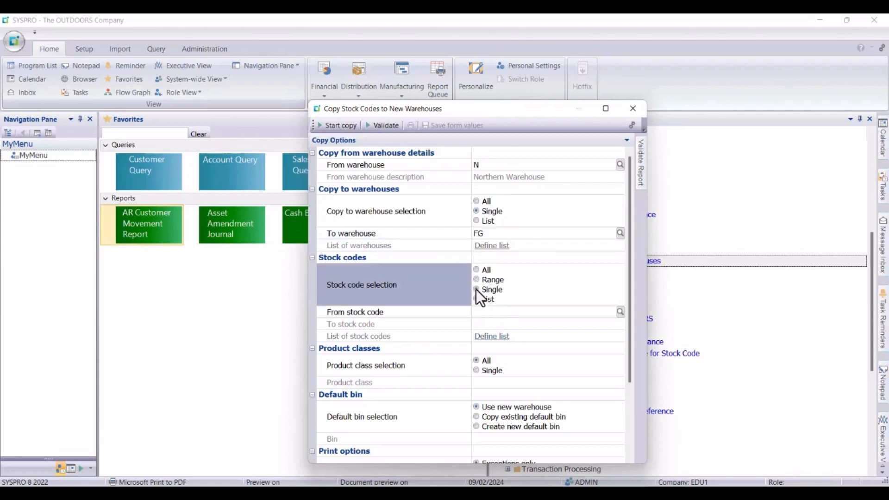
pyautogui.click(489, 315)
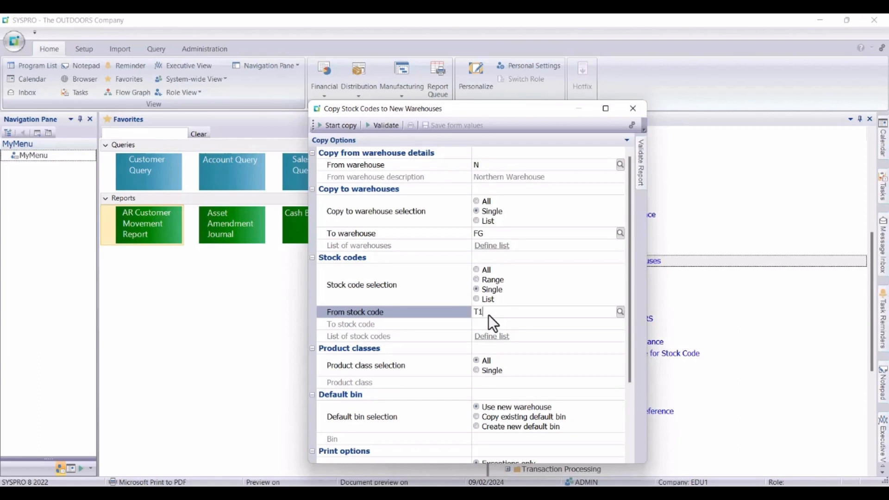
pyautogui.press('Tab')
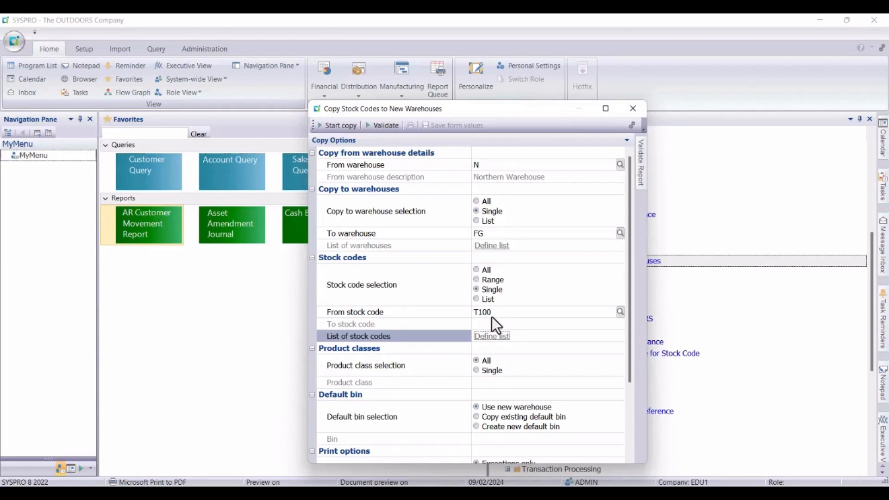
# Set the copy's print options to include created records and exceptions.
pyautogui.moveTo(629, 343); pyautogui.dragTo(635, 421)
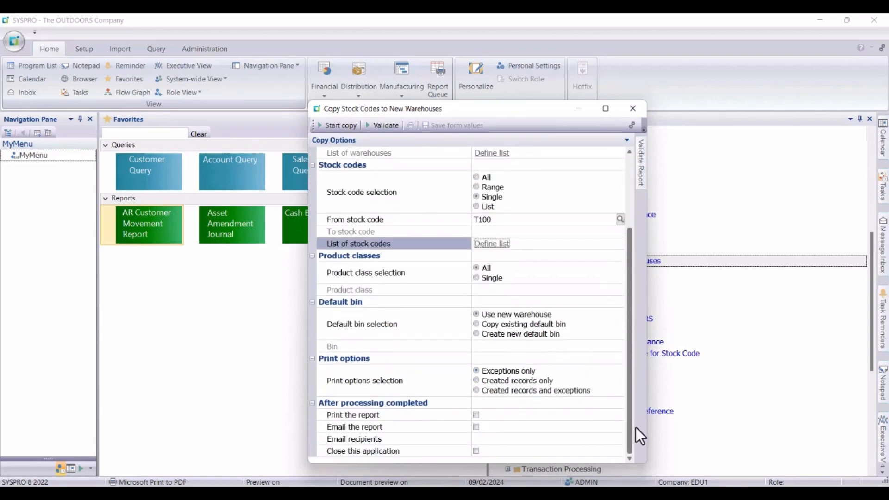
pyautogui.click(476, 391)
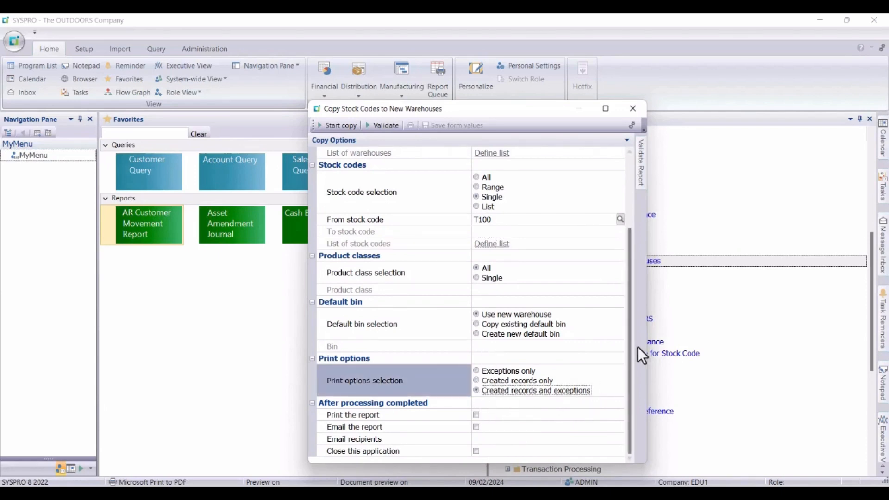
pyautogui.moveTo(630, 379); pyautogui.dragTo(636, 239)
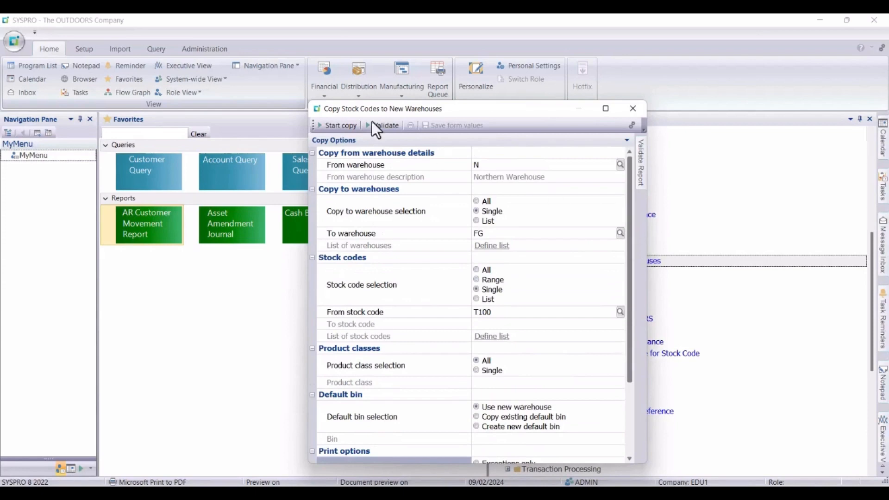
# Run the stock code copy, check the Validate Report, and close the copy program.
pyautogui.click(338, 128)
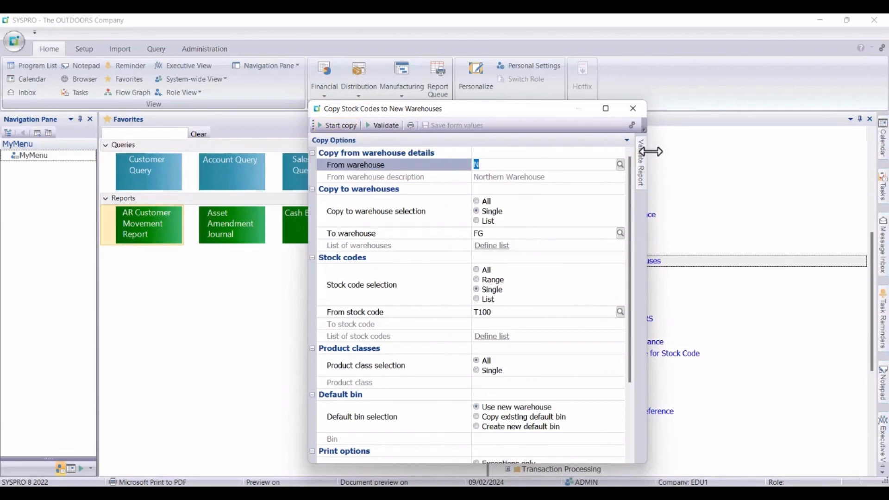
pyautogui.moveTo(638, 179)
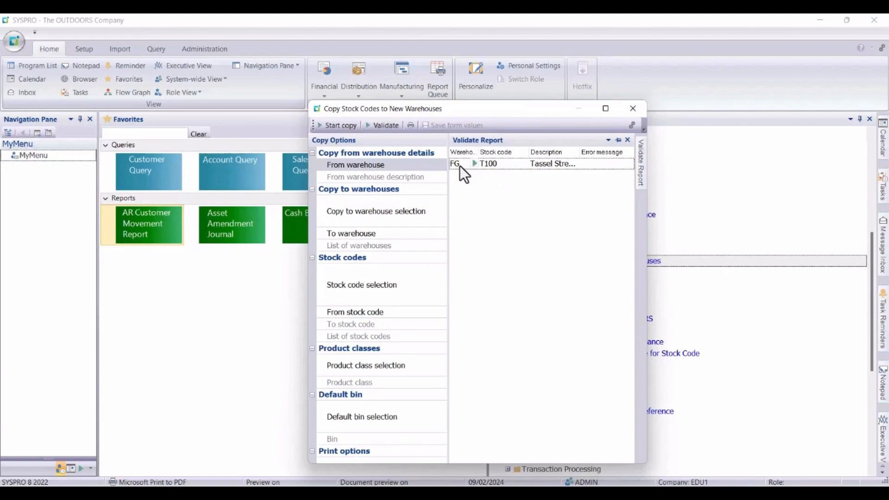
pyautogui.click(632, 110)
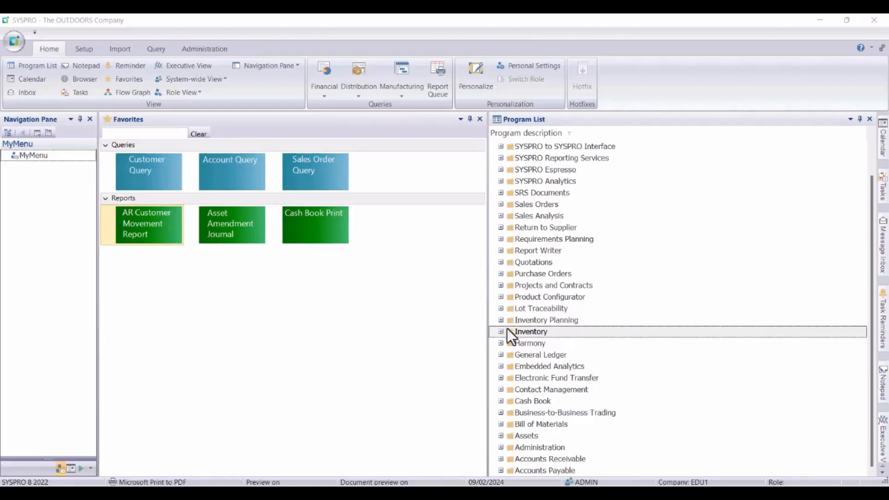
# Open the Alternate Stock Codes program from the Setup section of Inventory.
pyautogui.click(500, 331)
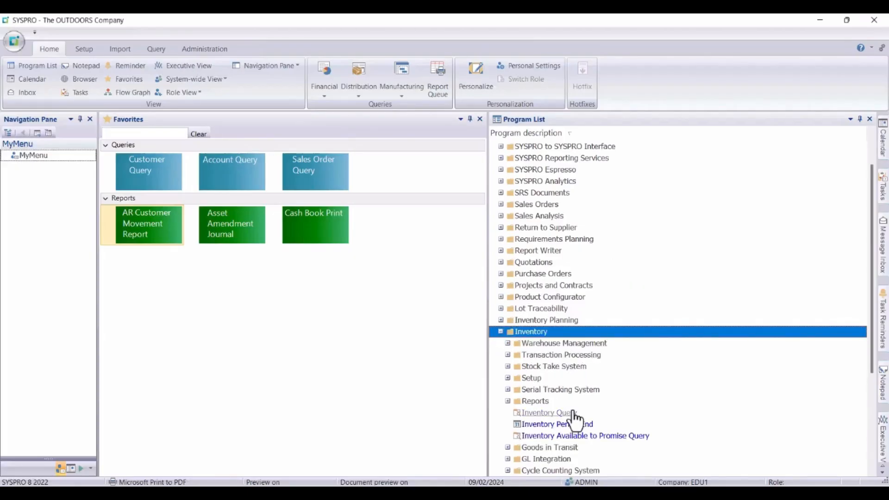
pyautogui.click(507, 378)
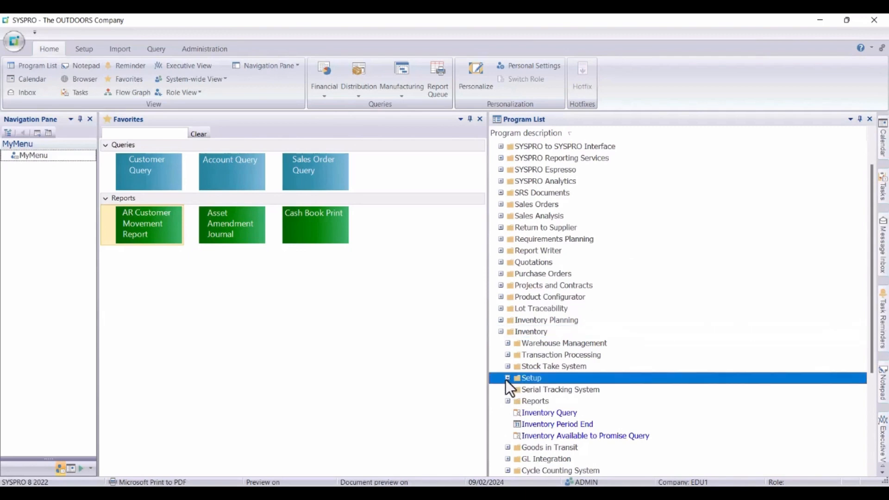
pyautogui.click(872, 471)
pyautogui.click(873, 472)
pyautogui.click(872, 471)
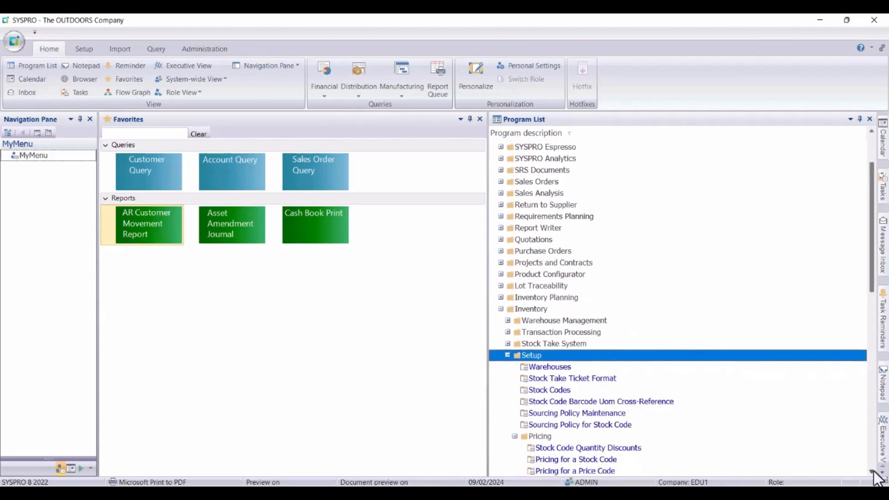
pyautogui.press('Down')
pyautogui.press('Down')
pyautogui.press('Down')
pyautogui.press('Down')
pyautogui.press('Down')
pyautogui.press('Down')
pyautogui.press('Down')
pyautogui.press('Down')
pyautogui.press('Down')
pyautogui.press('Down')
pyautogui.press('Down')
pyautogui.press('Down')
pyautogui.press('Down')
pyautogui.press('Down')
pyautogui.press('Down')
pyautogui.press('Down')
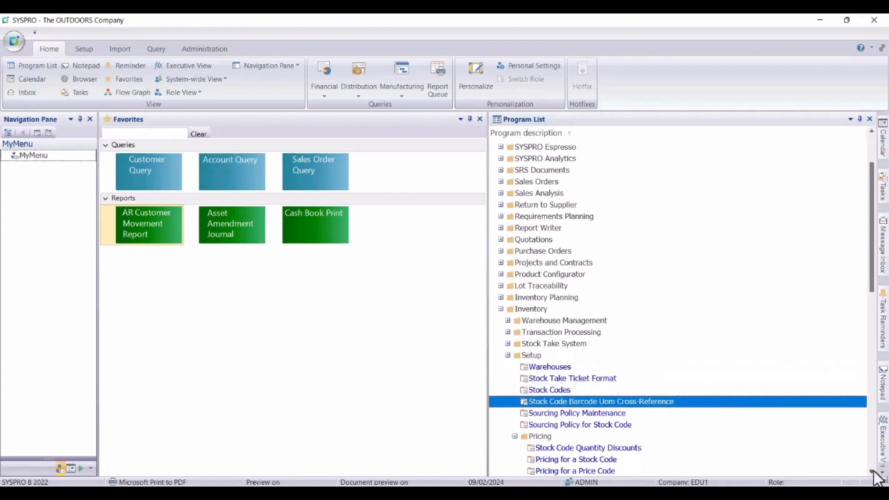
pyautogui.press('Down')
pyautogui.press('Down')
pyautogui.press('Down')
pyautogui.press('Down')
pyautogui.press('Down')
pyautogui.press('Down')
pyautogui.press('Down')
pyautogui.press('Down')
pyautogui.press('Down')
pyautogui.press('Down')
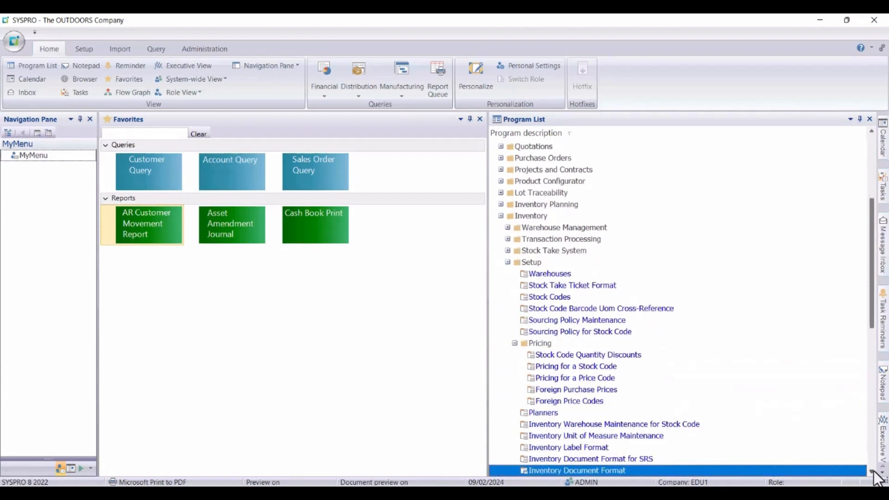
pyautogui.press('Down')
pyautogui.press('Down')
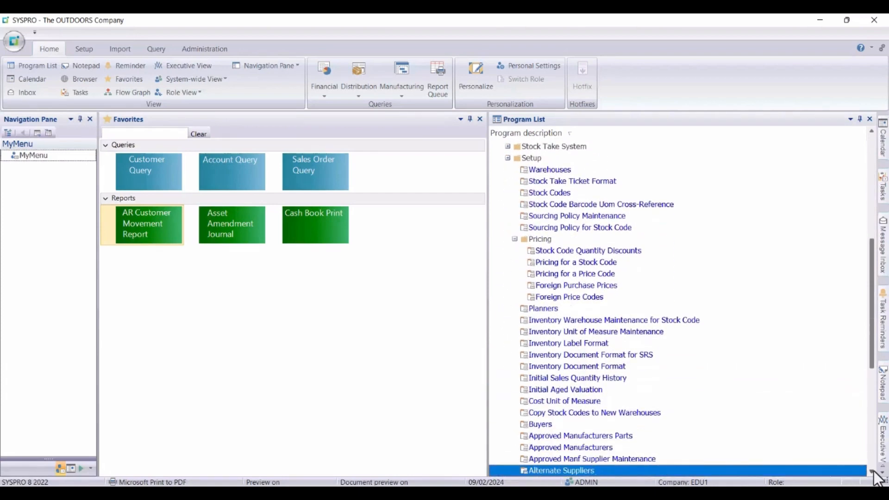
pyautogui.doubleClick(548, 470)
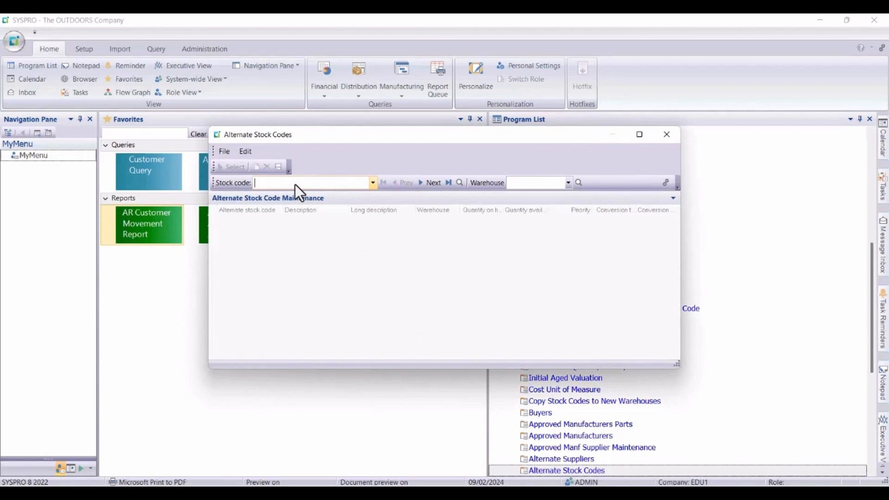
pyautogui.write('T100')
# Add T101 as an alternate for stock code T100 with the default priority and conversion factor, save it, and close the program.
pyautogui.press('Return')
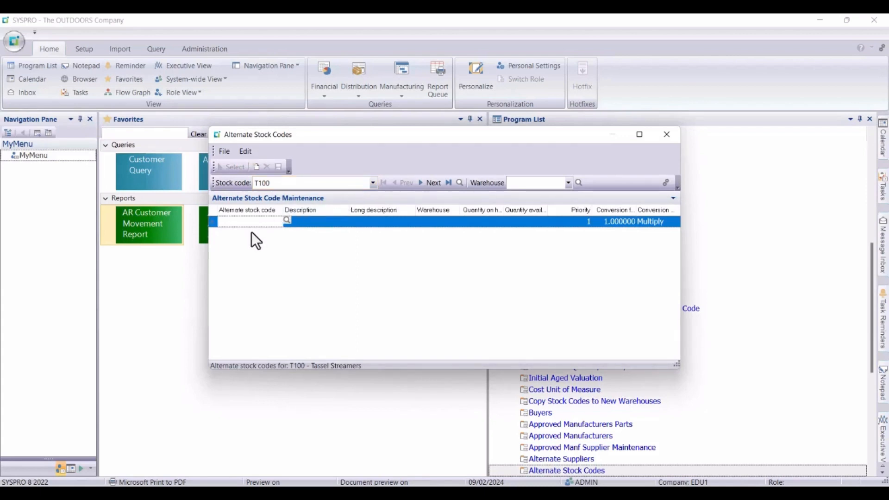
pyautogui.write('T101')
pyautogui.press('Tab')
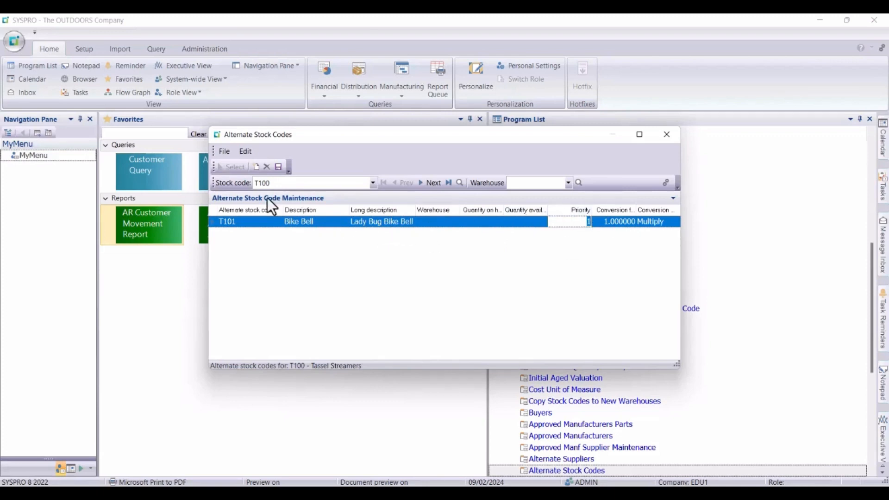
pyautogui.click(278, 167)
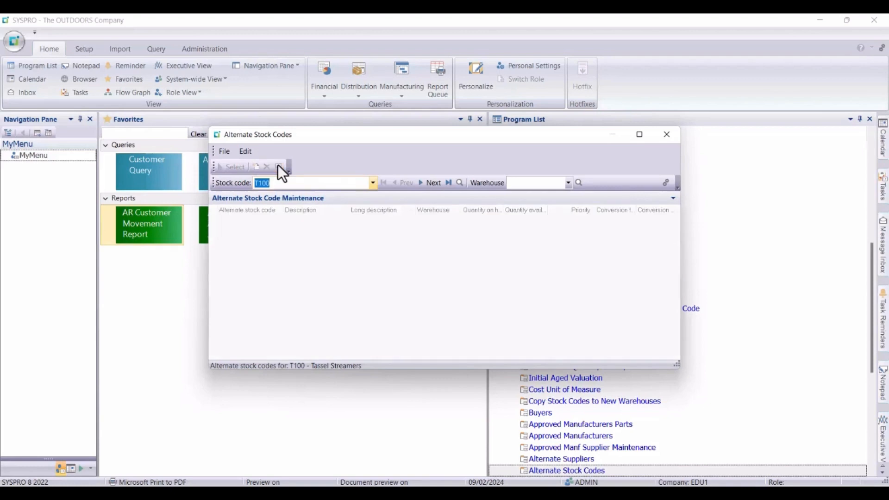
pyautogui.click(662, 139)
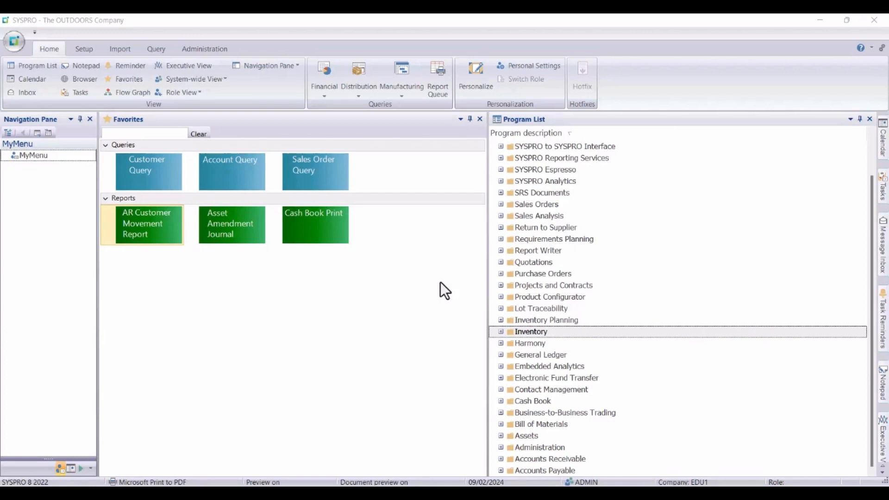
# Reopen the Alternate Stock Codes program from the Inventory Setup section and bring up the alternates of stock code T100.
pyautogui.click(501, 332)
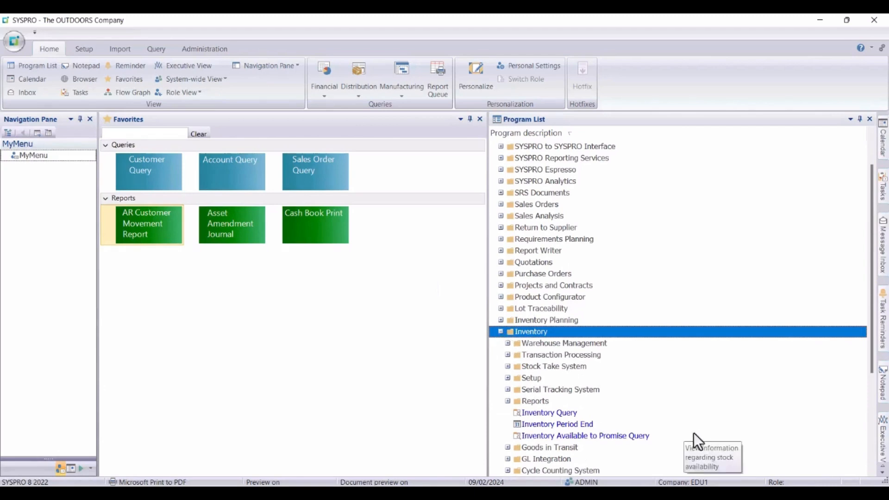
pyautogui.click(507, 377)
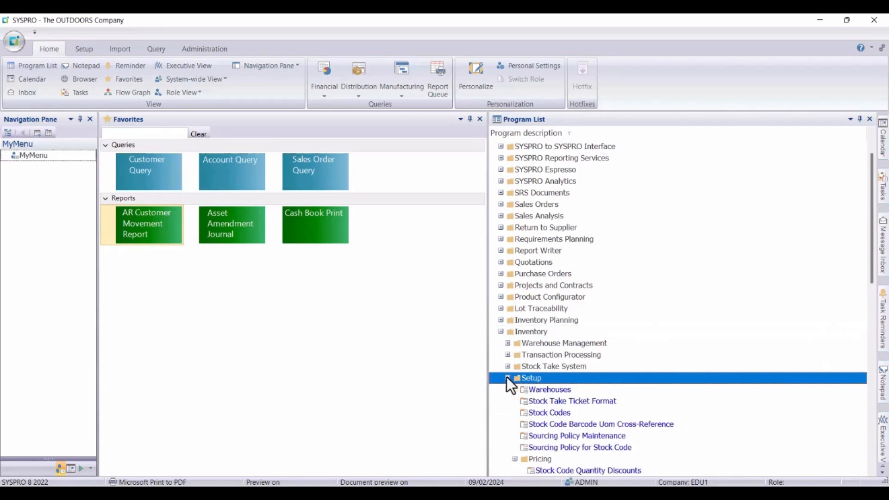
pyautogui.click(871, 471)
pyautogui.press('Down')
pyautogui.press('Down')
pyautogui.press('Down')
pyautogui.press('Down')
pyautogui.press('Down')
pyautogui.press('Down')
pyautogui.press('Down')
pyautogui.press('Down')
pyautogui.press('Down')
pyautogui.press('Down')
pyautogui.press('Down')
pyautogui.press('Down')
pyautogui.press('Down')
pyautogui.press('Down')
pyautogui.press('Down')
pyautogui.press('Down')
pyautogui.press('Down')
pyautogui.press('Down')
pyautogui.press('Down')
pyautogui.press('Down')
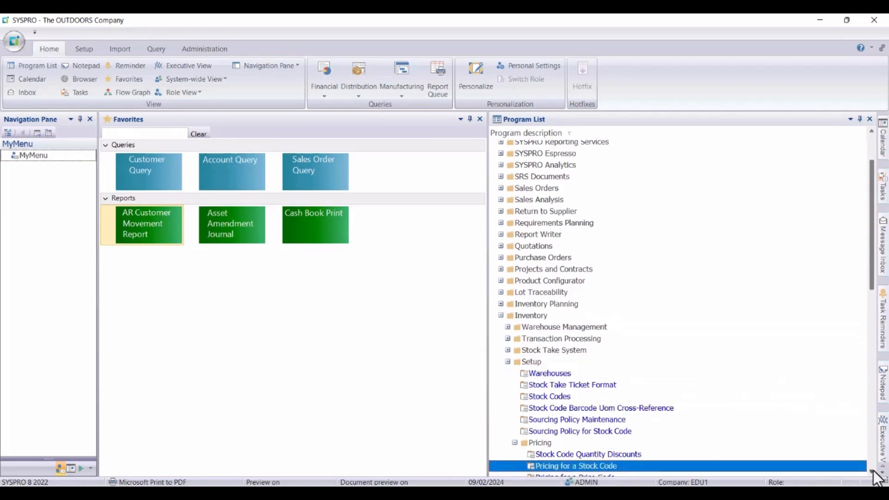
pyautogui.press('Down')
pyautogui.press('Down')
pyautogui.press('Down')
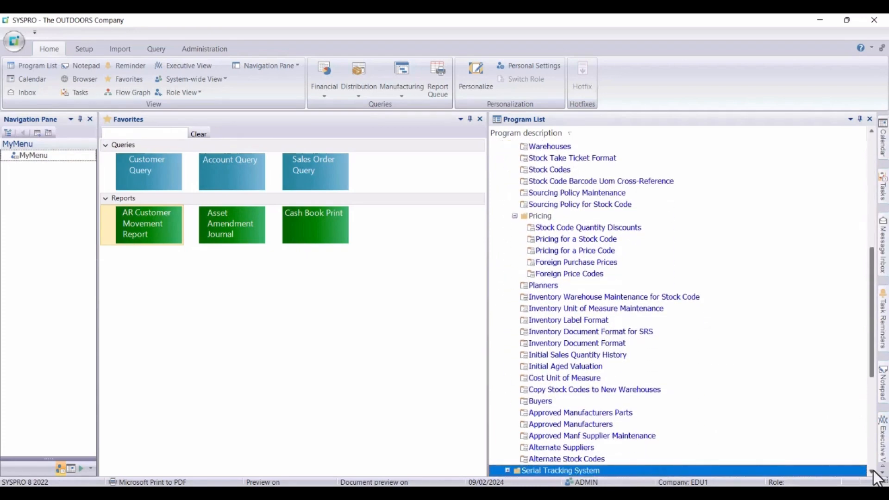
pyautogui.doubleClick(597, 460)
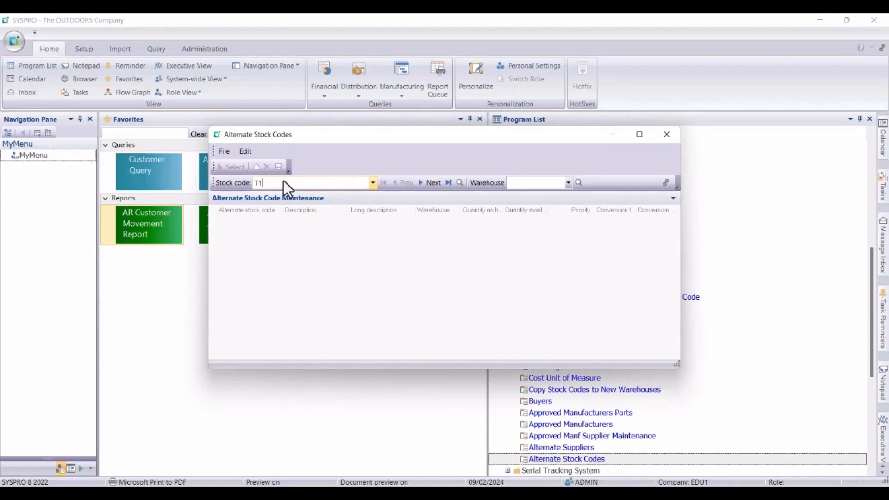
pyautogui.press('Return')
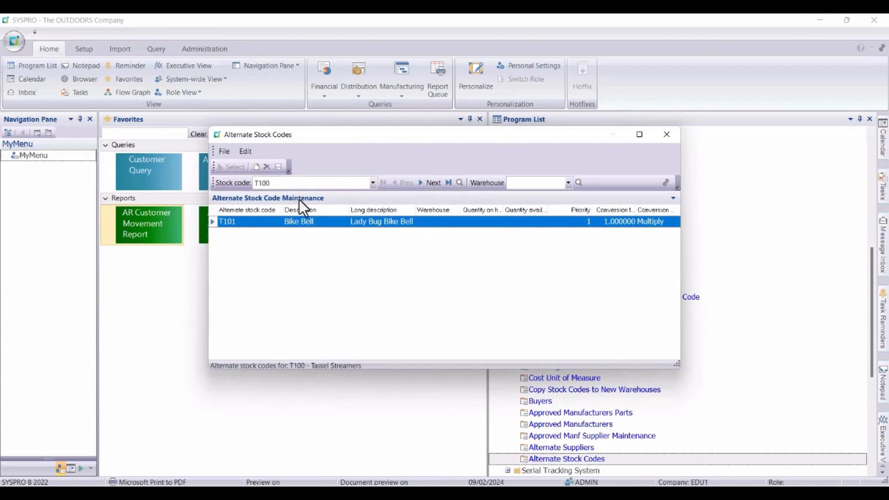
# Add T102 as a second alternate stock code for T100, keeping the default priority and conversion factor.
pyautogui.doubleClick(258, 219)
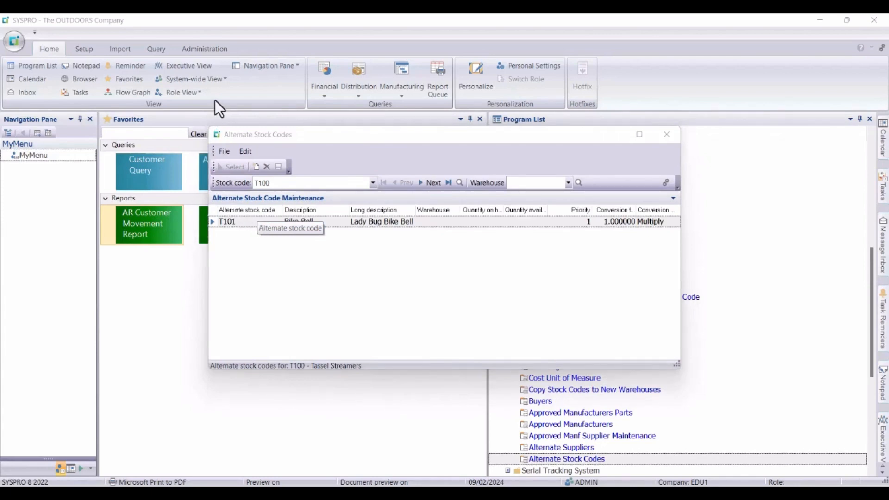
pyautogui.click(232, 232)
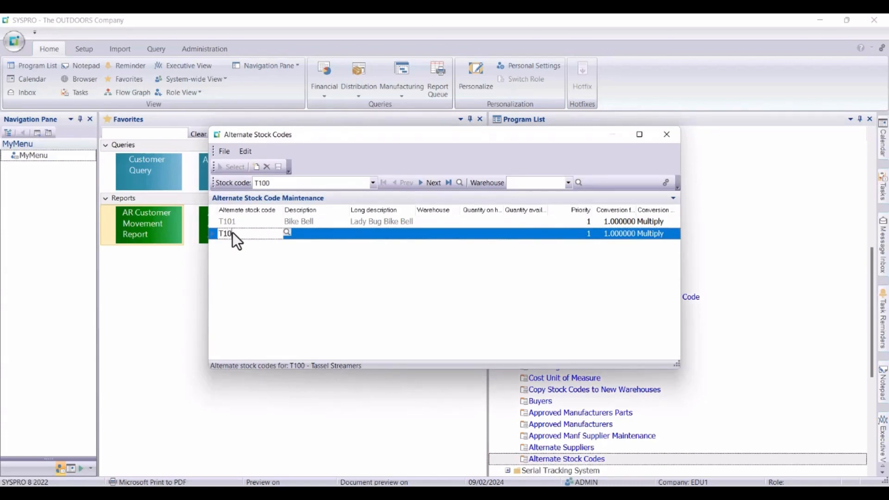
pyautogui.press('Tab')
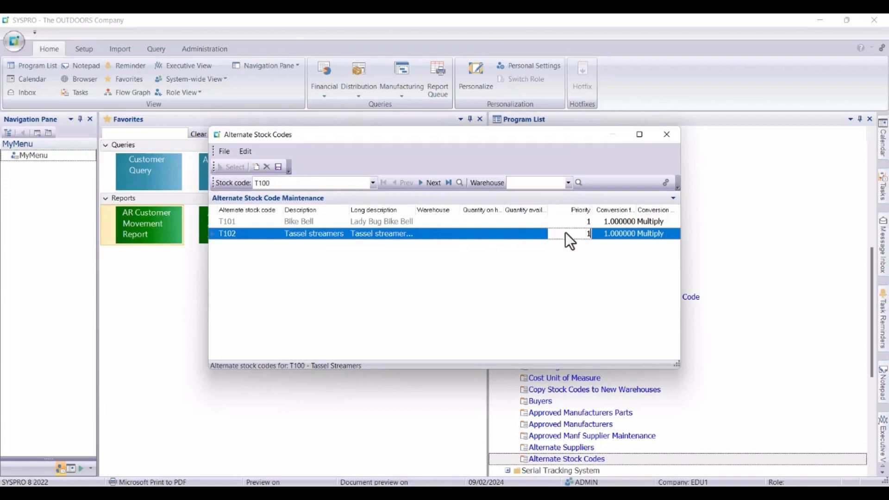
# Accept the duplicate priorities, set the priority of alternate T101 to 2, and save the alternate stock codes.
pyautogui.click(565, 220)
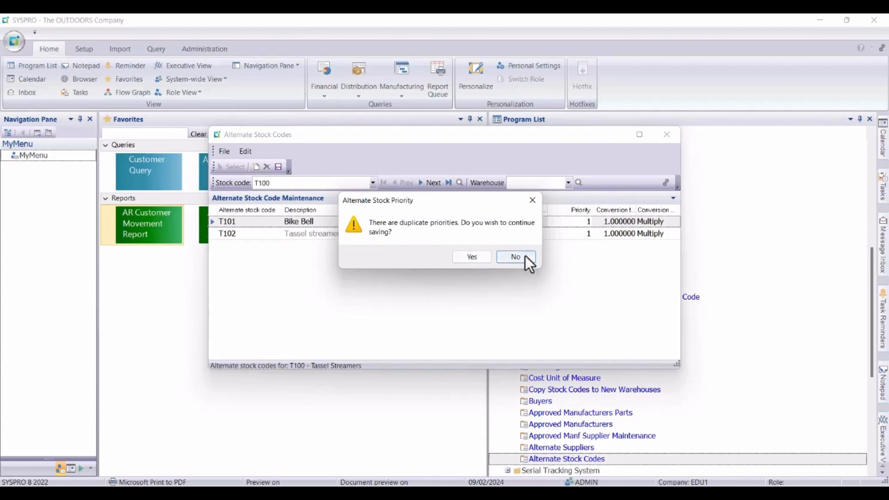
pyautogui.click(473, 255)
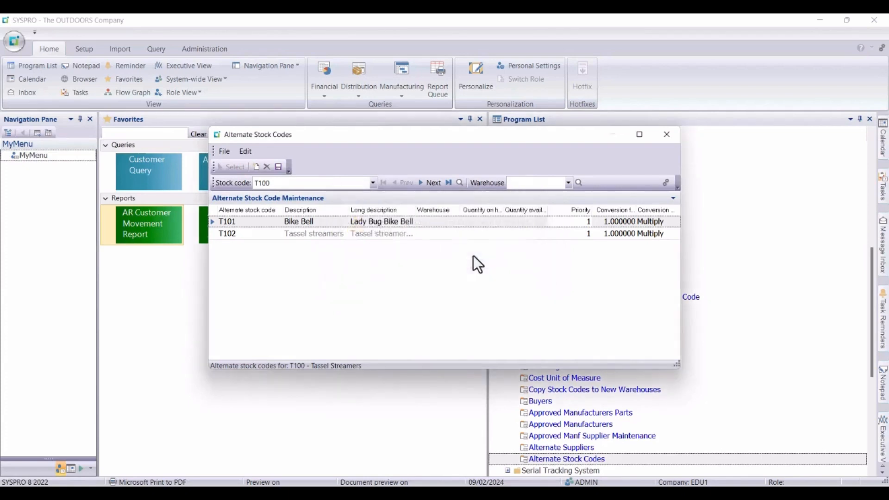
pyautogui.click(589, 221)
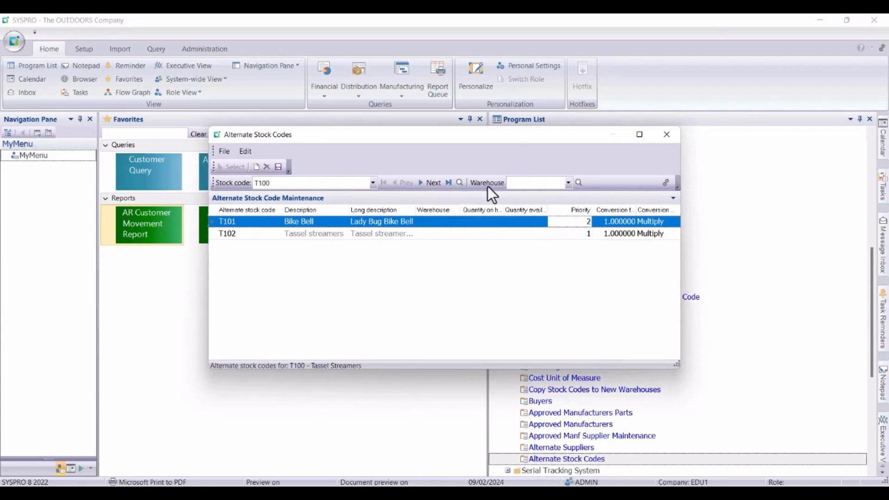
pyautogui.click(281, 168)
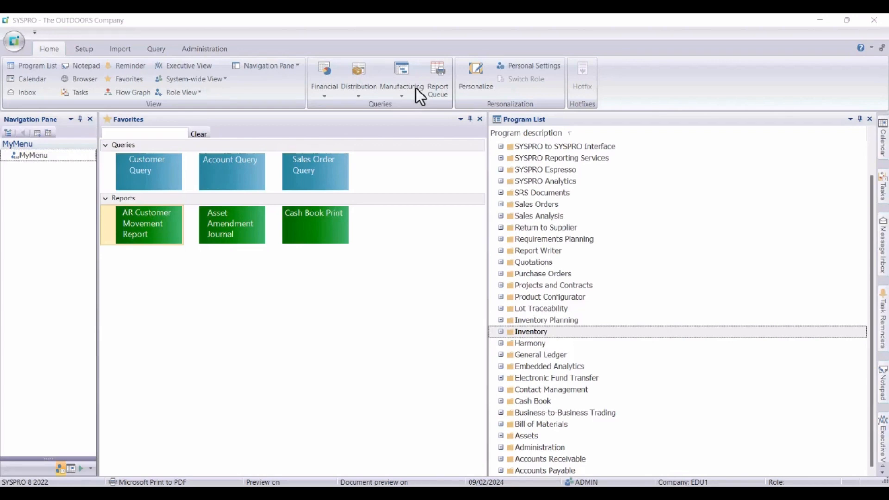
# Open the Stock Codes maintenance program from the Setup section of Inventory.
pyautogui.click(500, 332)
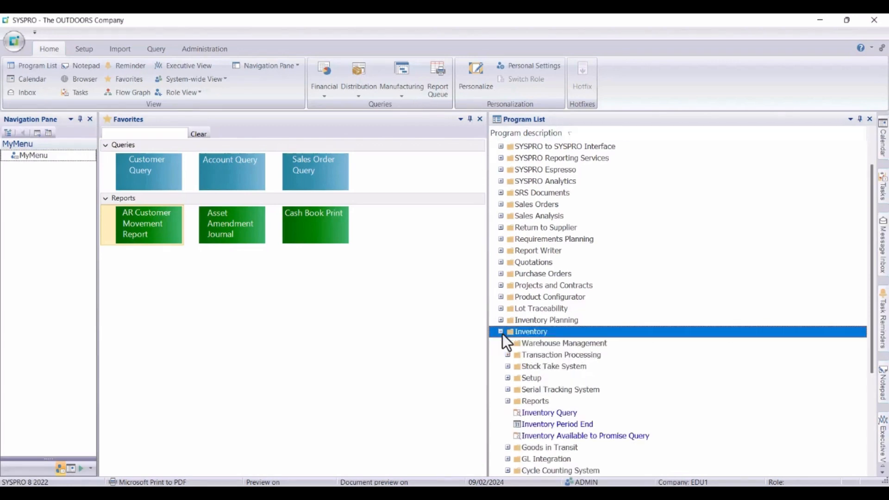
pyautogui.click(508, 379)
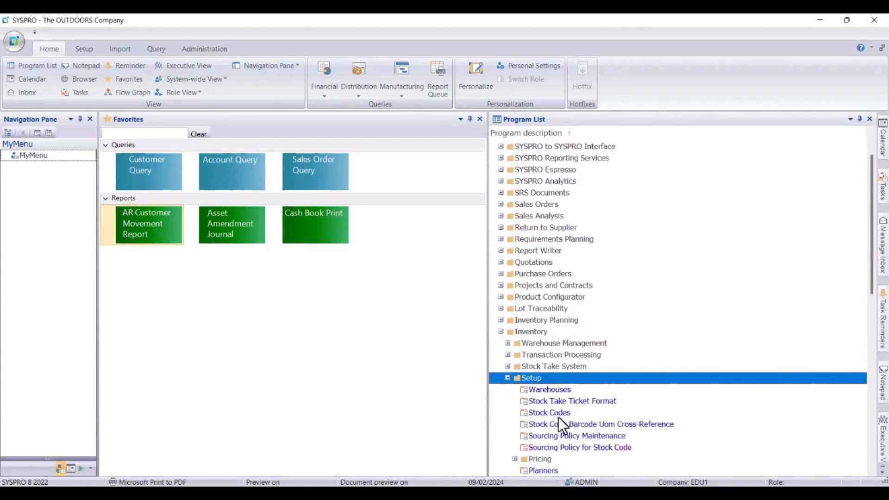
pyautogui.click(557, 413)
pyautogui.doubleClick(556, 413)
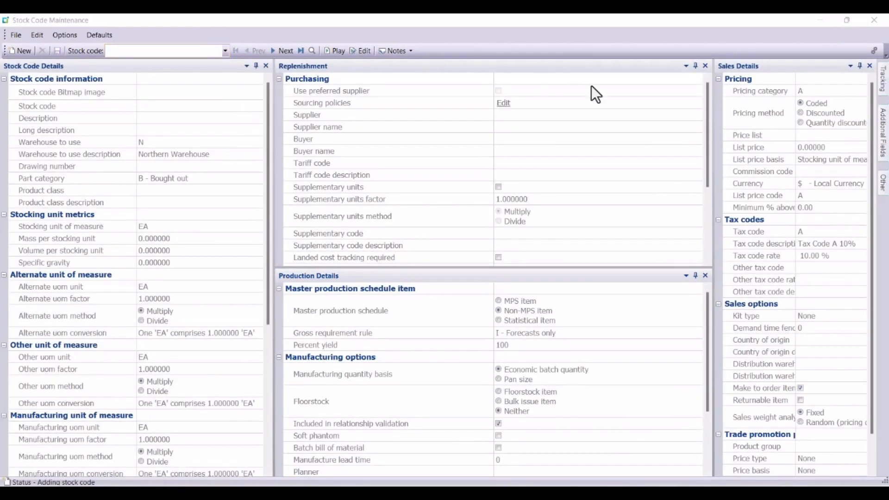
# Bring up the details of stock code T100 for maintenance.
pyautogui.click(149, 57)
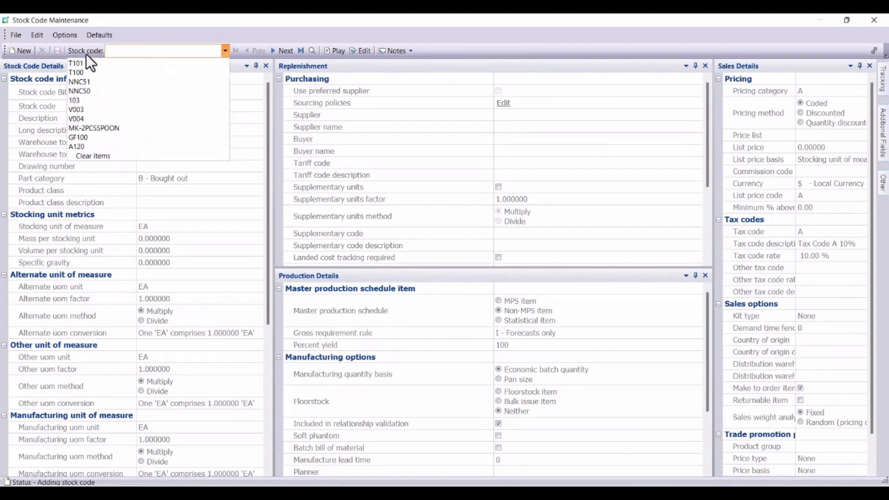
pyautogui.click(71, 64)
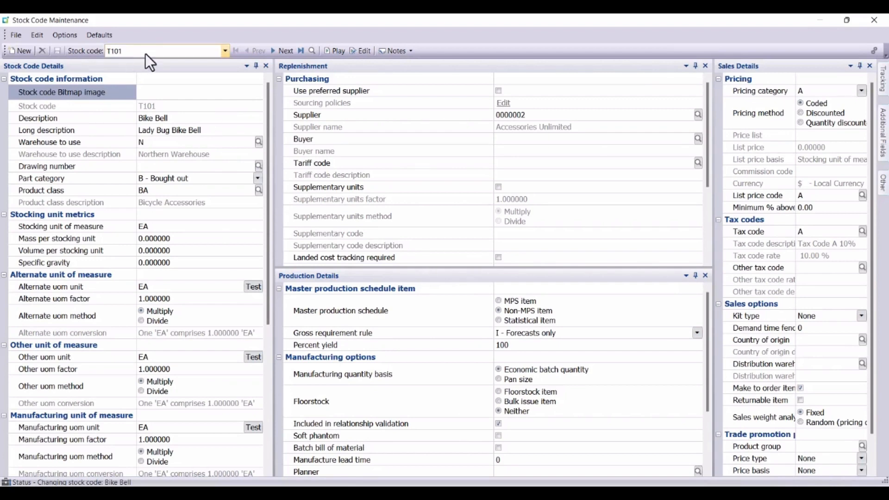
pyautogui.click(121, 52)
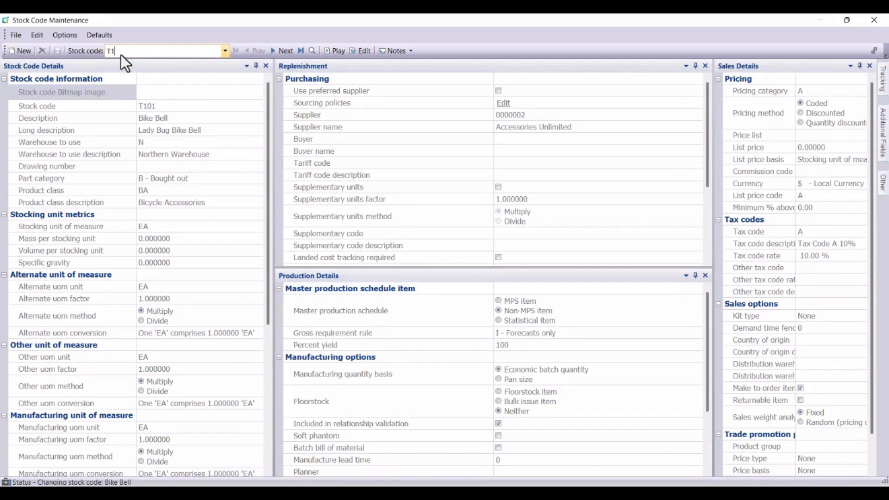
pyautogui.press('Return')
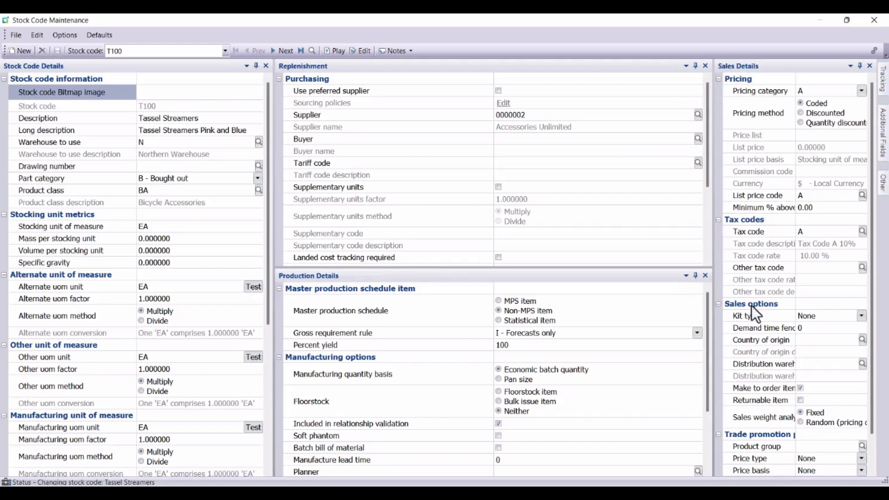
# Enable Automatic apply for alternate stock codes in T100's sales details, save the stock code, and close the program.
pyautogui.click(871, 473)
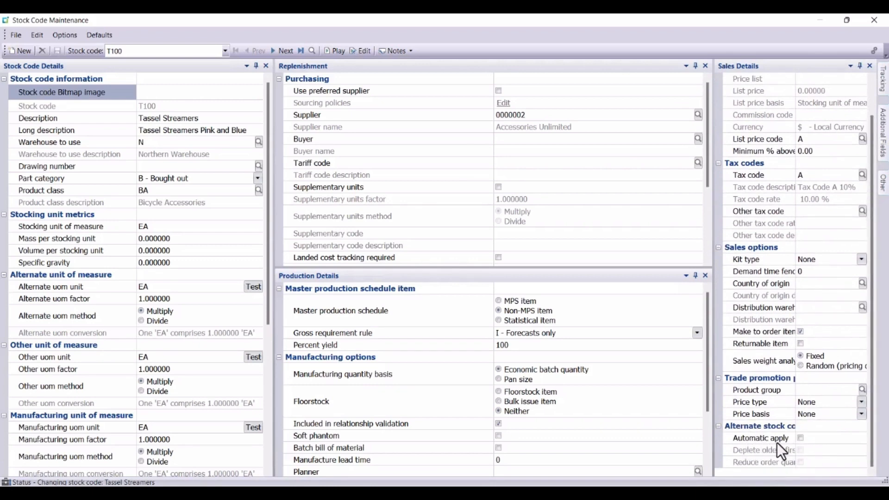
pyautogui.click(801, 438)
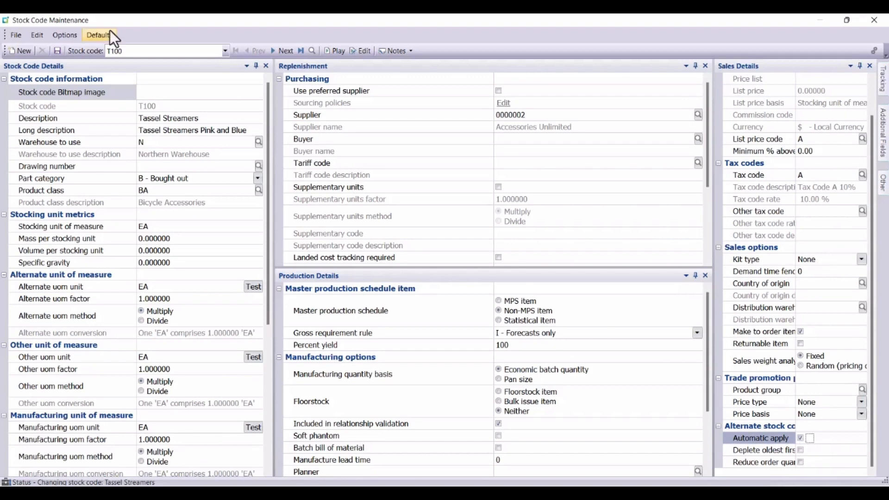
pyautogui.click(60, 53)
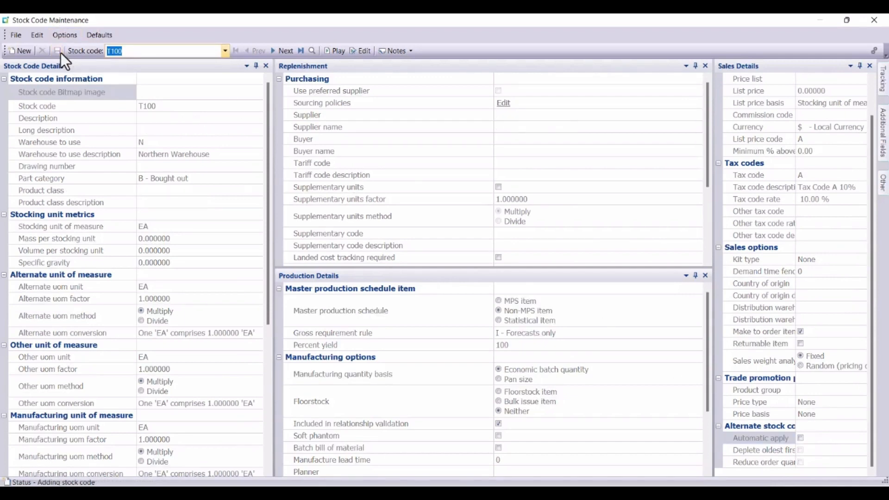
pyautogui.click(874, 21)
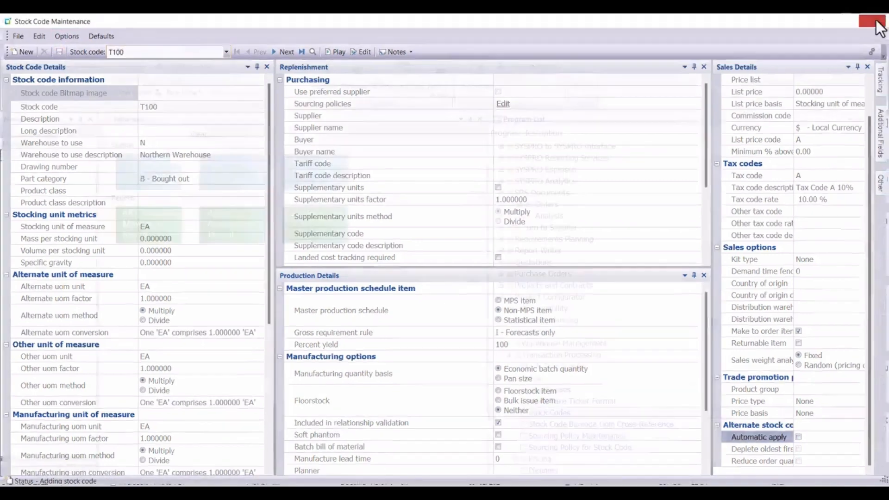